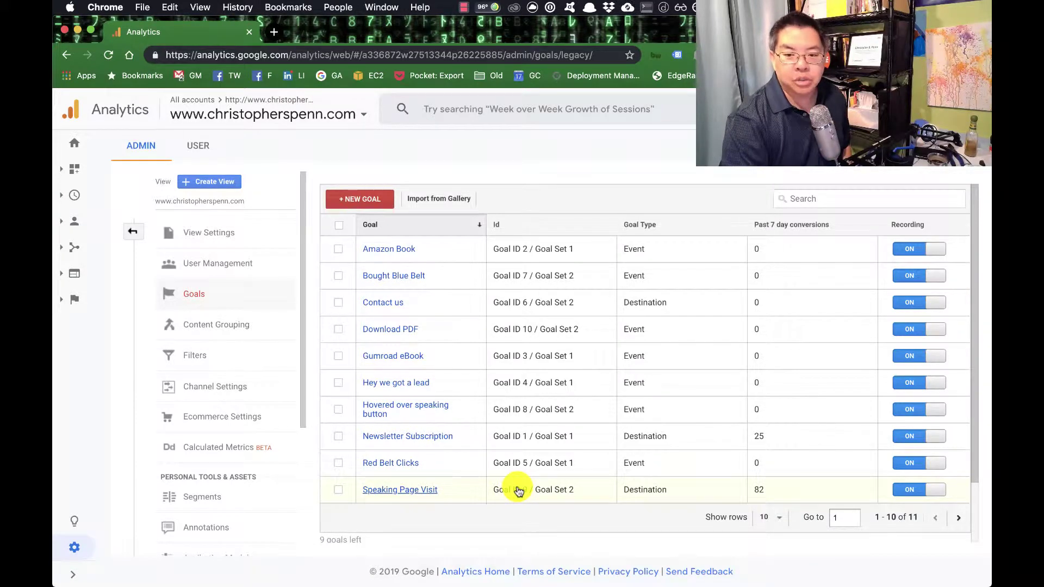
Leave the goals settings and open the Audience Overview report
left_click(131, 233)
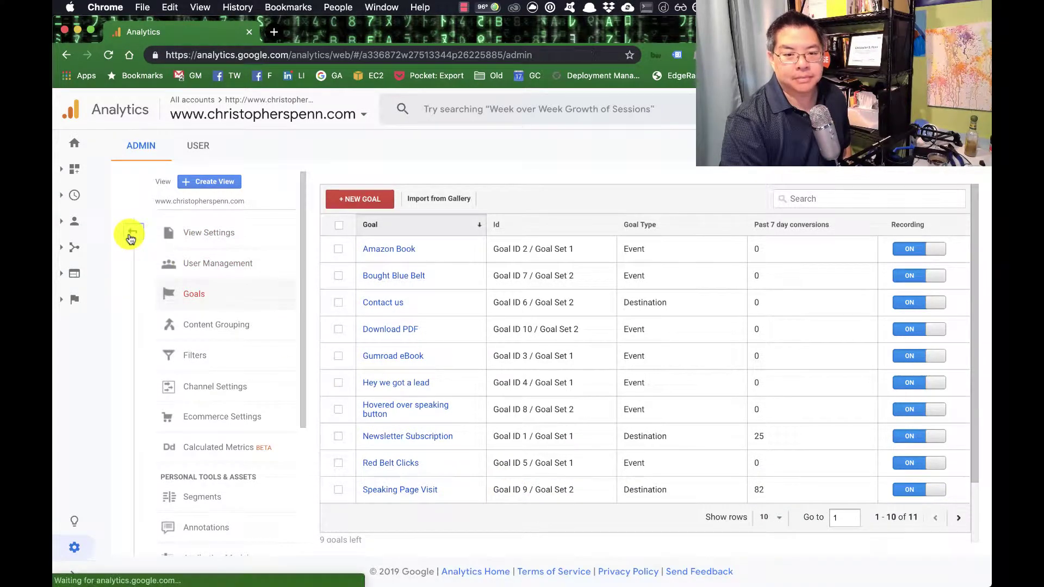
left_click(75, 224)
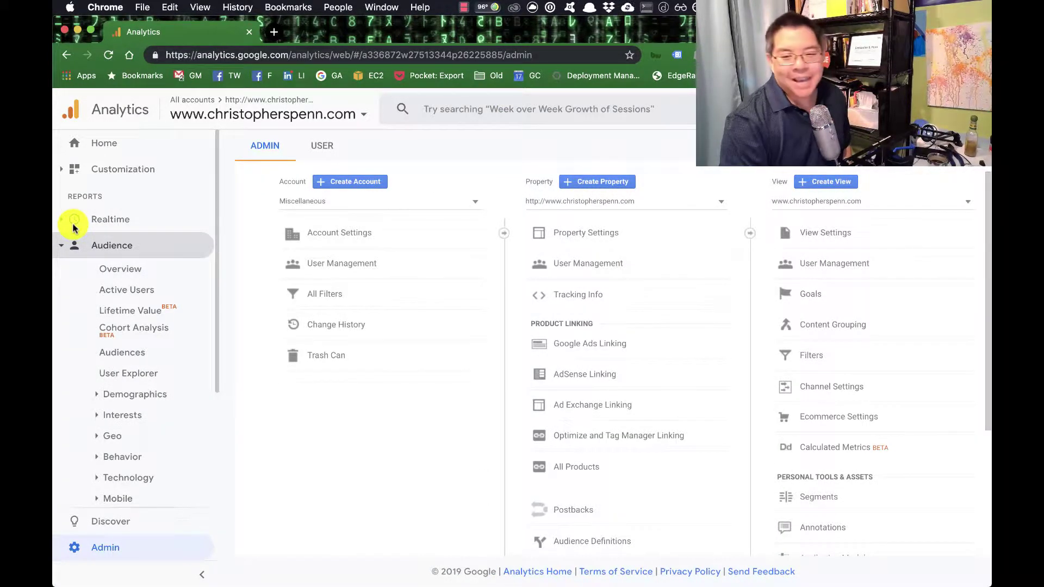
left_click(132, 269)
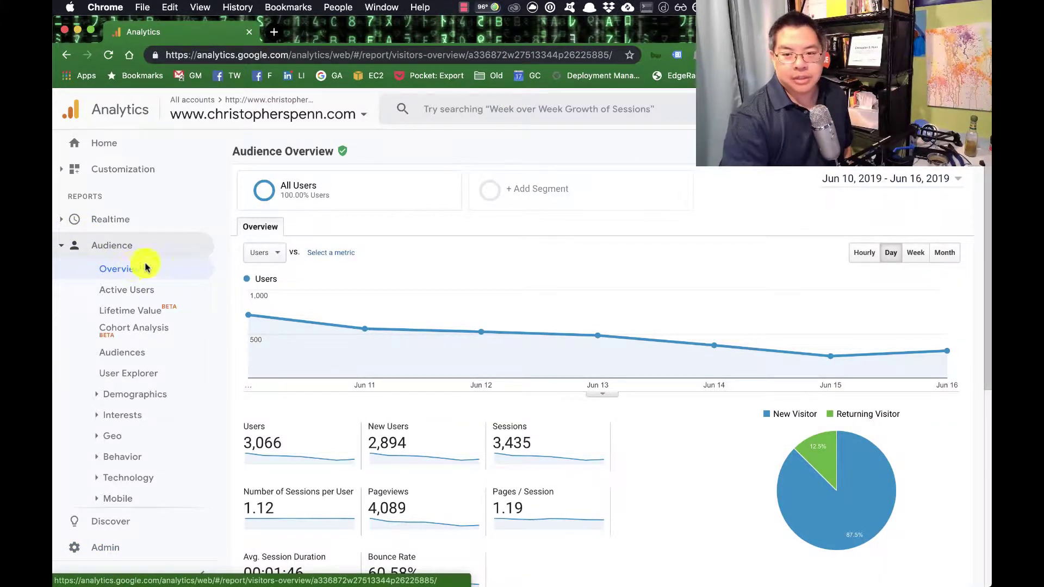
Start a new segment for the Audience Overview report and open its advanced Conditions settings
left_click(497, 194)
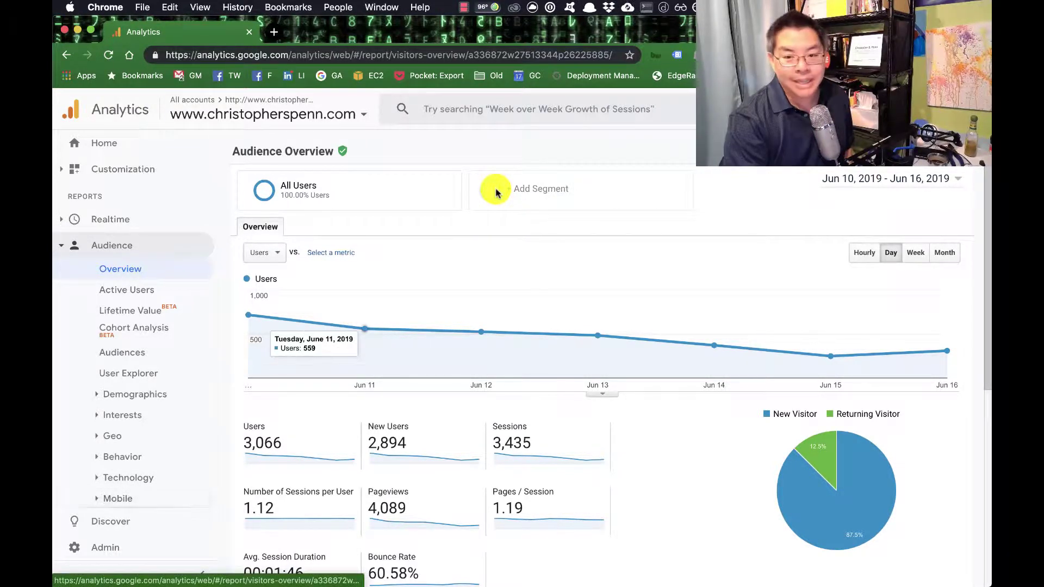
left_click(571, 205)
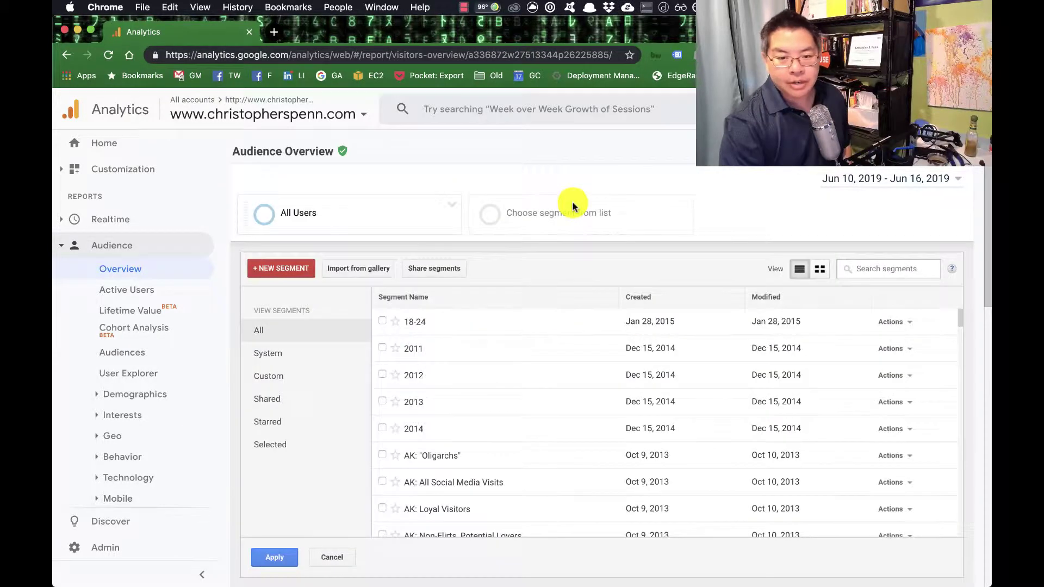
left_click(297, 268)
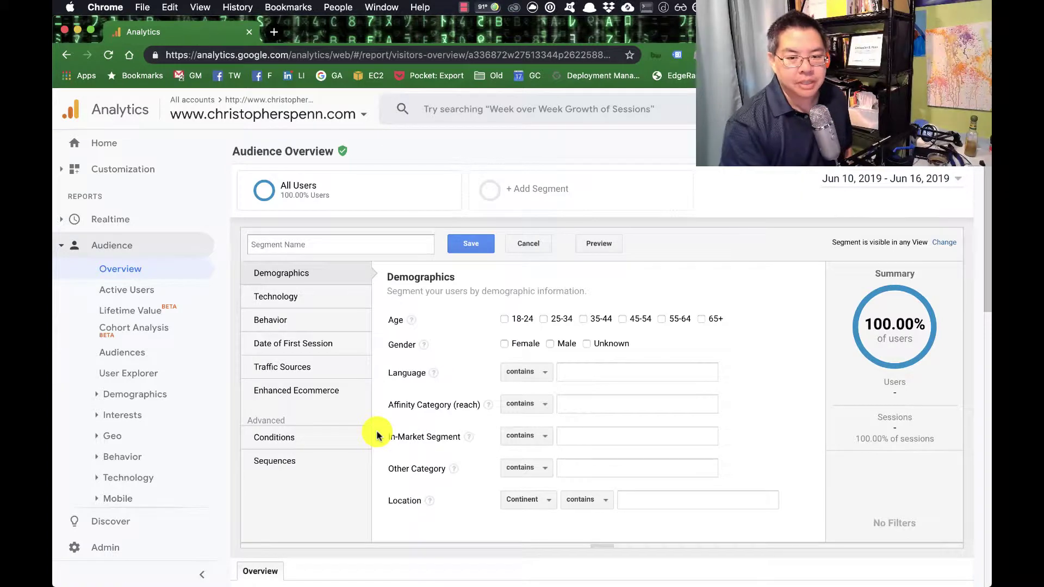
left_click(273, 437)
left_click(482, 347)
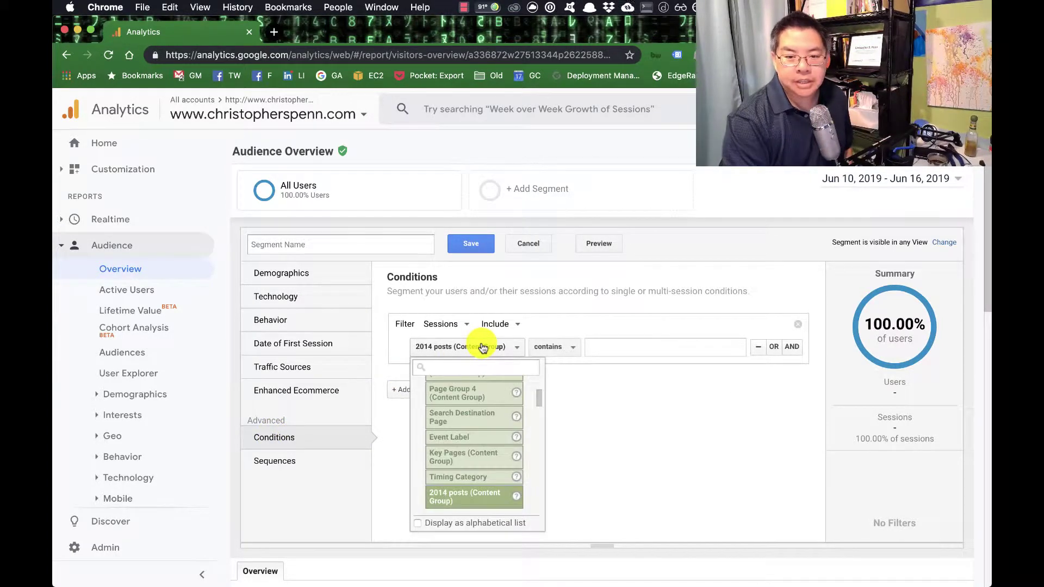
left_click(622, 406)
left_click(456, 325)
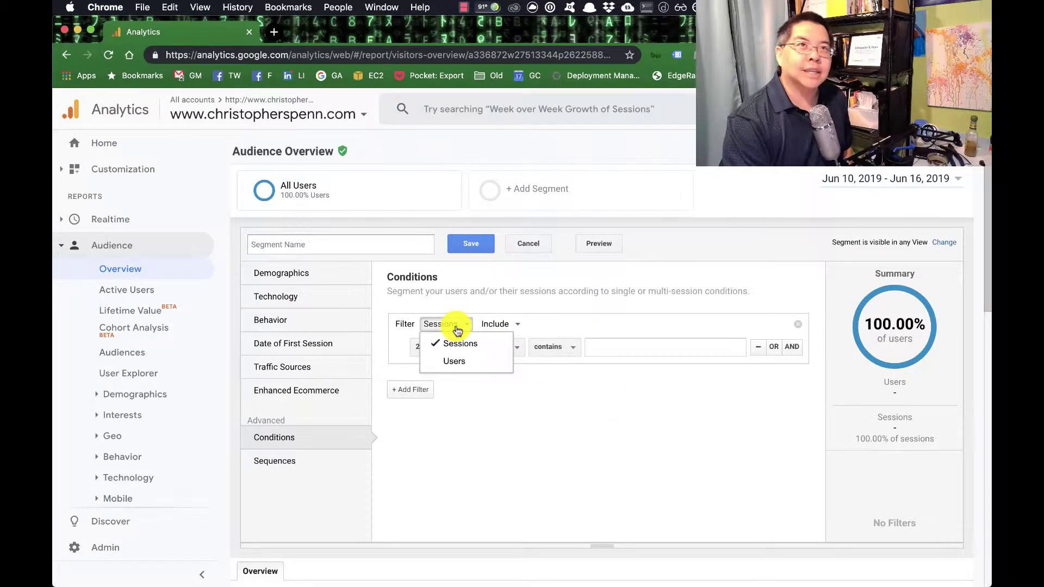
left_click(625, 449)
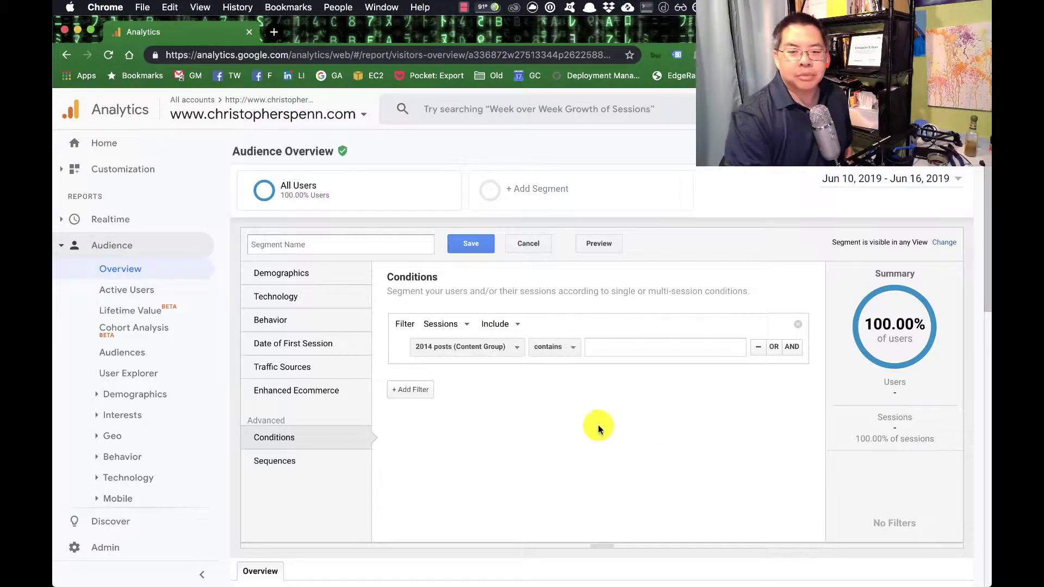
left_click(460, 327)
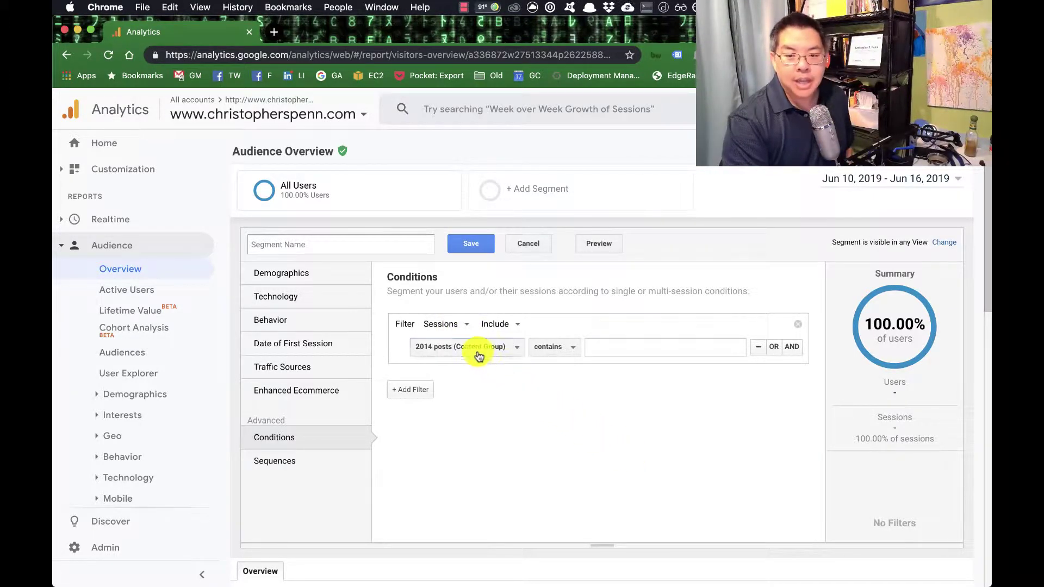
Search the filter's dimensions and metrics for "Goal" and choose Speaking Page Visit (Goal 9 Completions) as the condition
left_click(478, 349)
type("Goal")
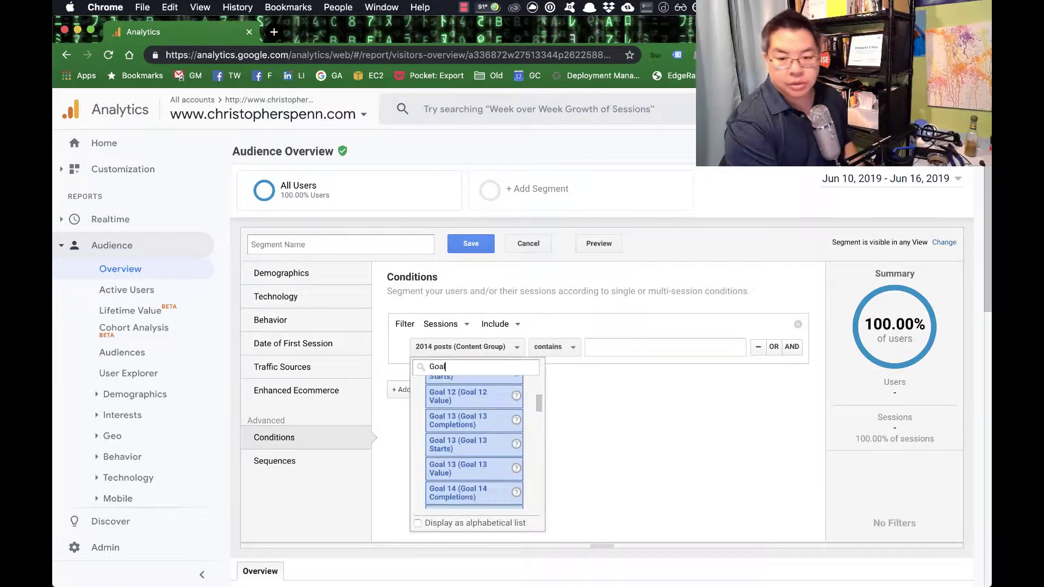
scroll(482, 430, "down", 3)
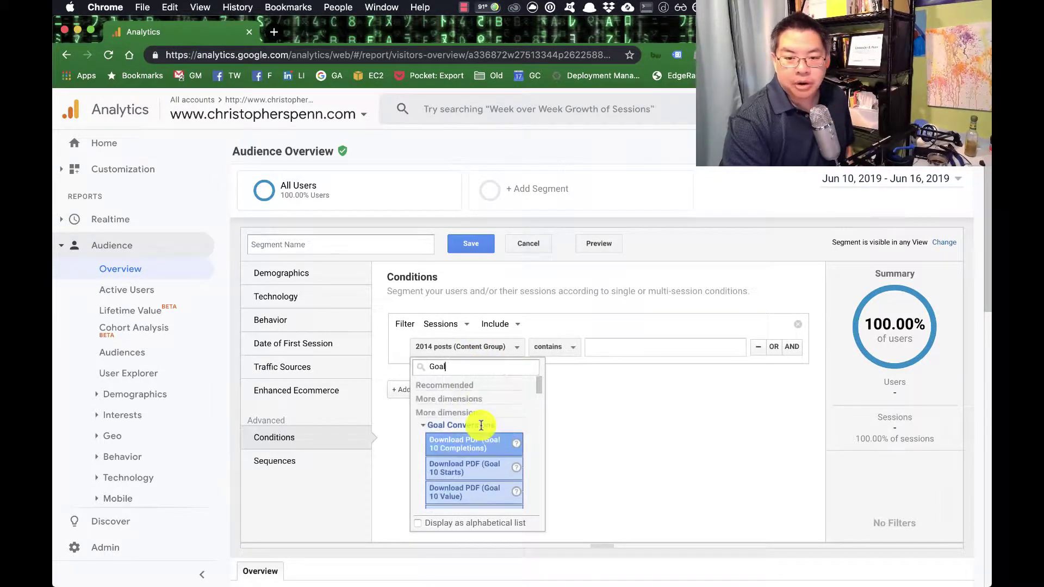
scroll(483, 429, "down", 5)
scroll(483, 430, "down", 8)
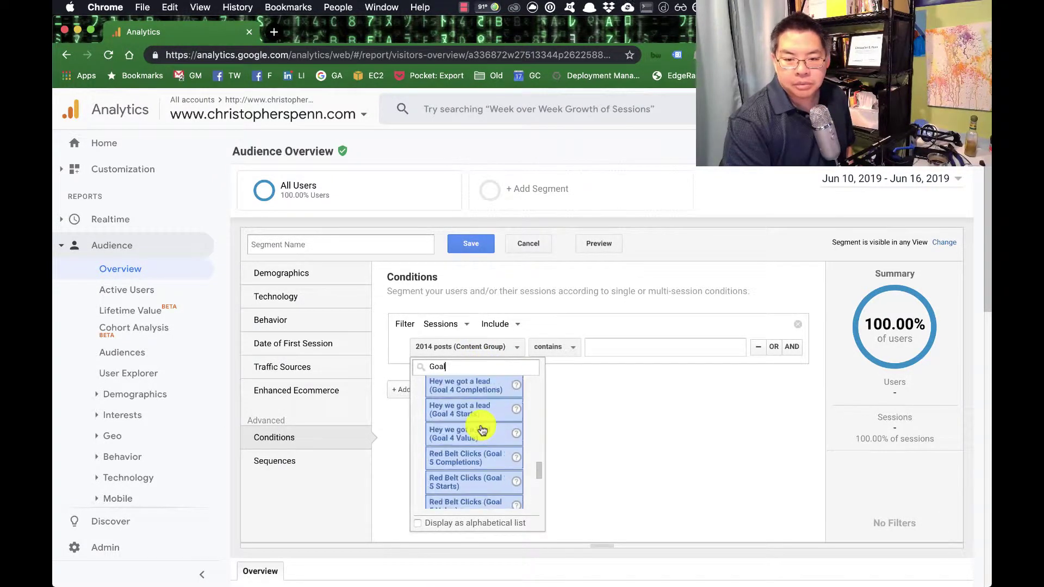
scroll(483, 429, "down", 5)
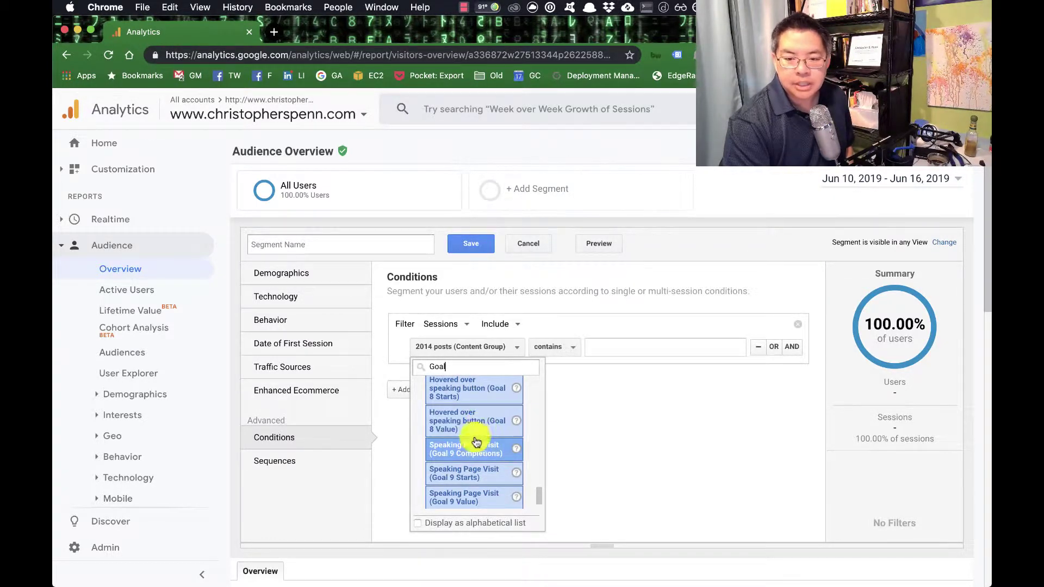
left_click(467, 451)
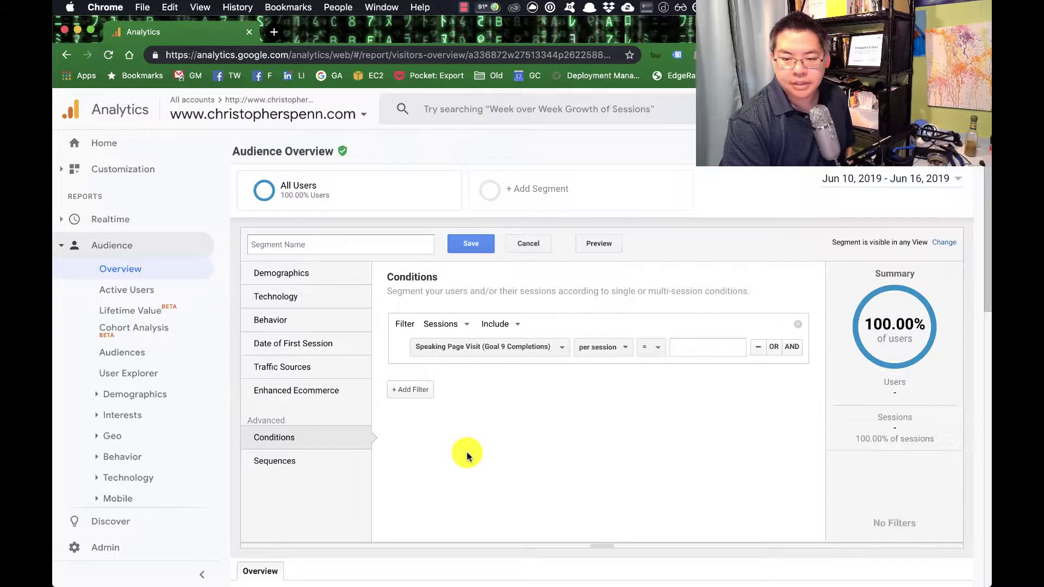
Set the Speaking Page Visit condition to greater than 0 per session
left_click(661, 354)
left_click(660, 409)
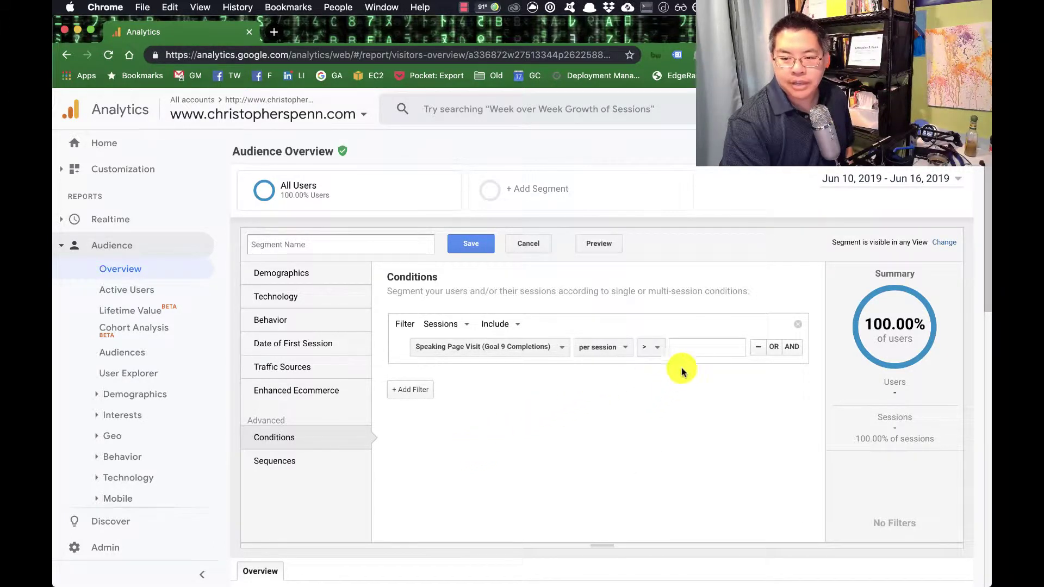
left_click(693, 347)
type("0")
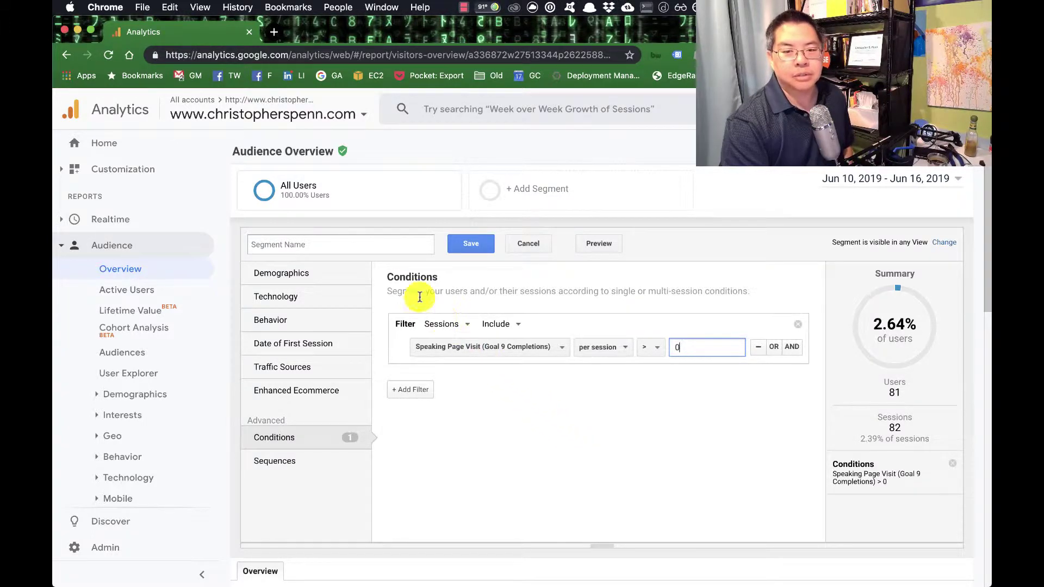
Name the segment "Speaking Page Goal Completions" and save it
left_click(362, 244)
type("Speaking Page Goal Completions")
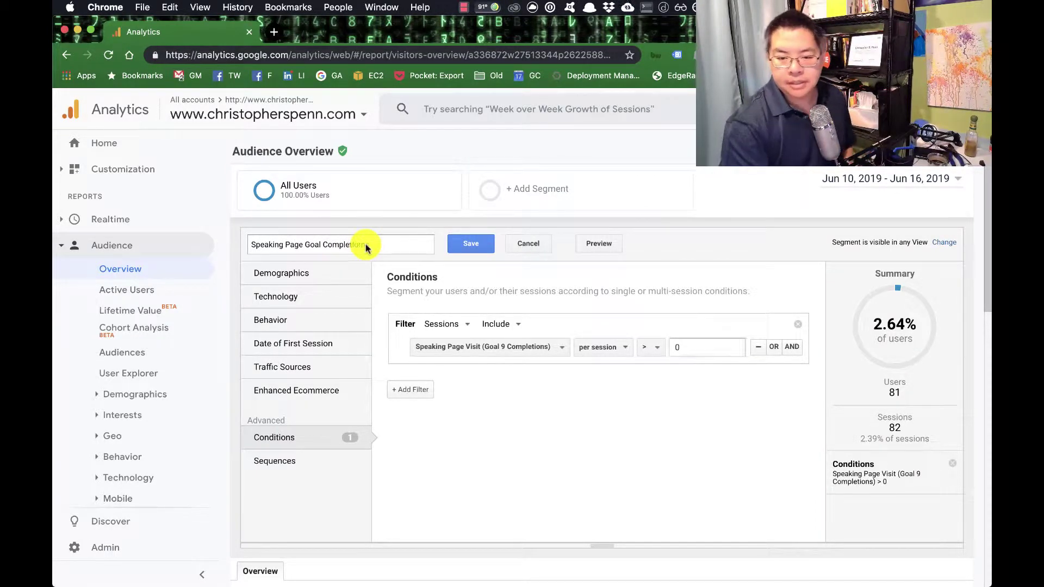
left_click(482, 246)
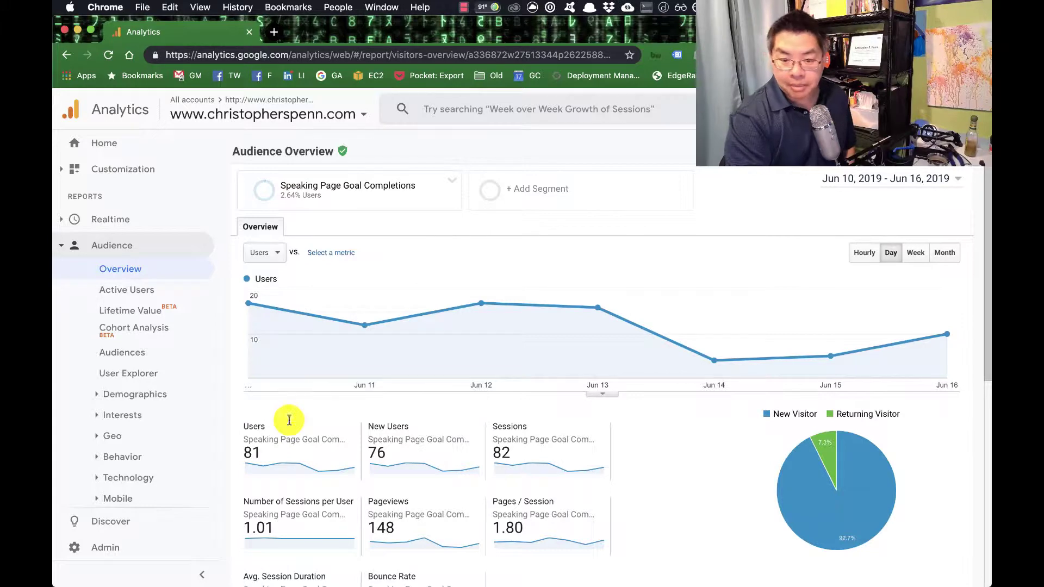
Open the Mobile Overview report and examine the segment's users by device category
left_click(531, 464)
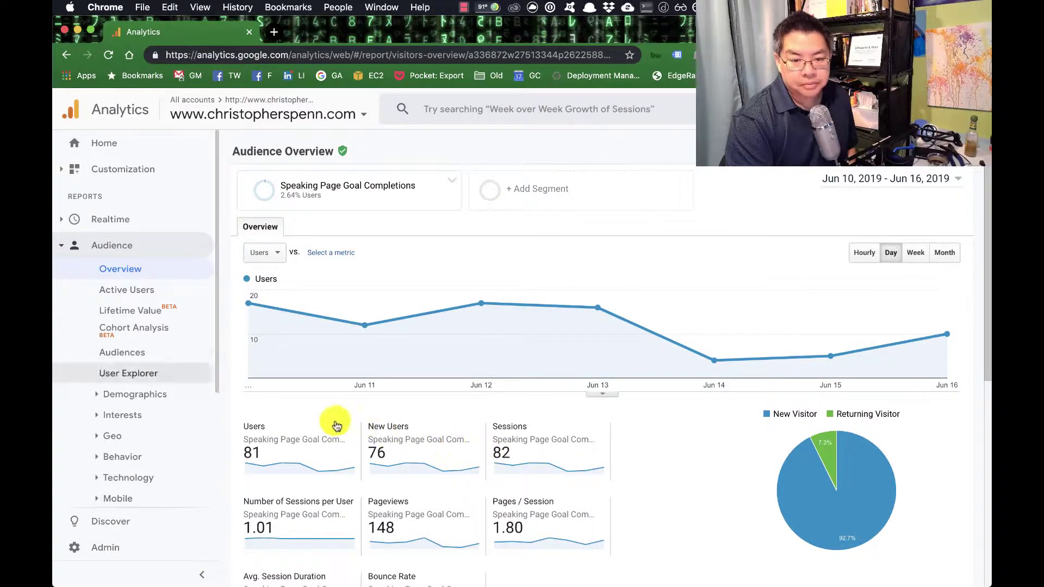
scroll(140, 381, "down", 3)
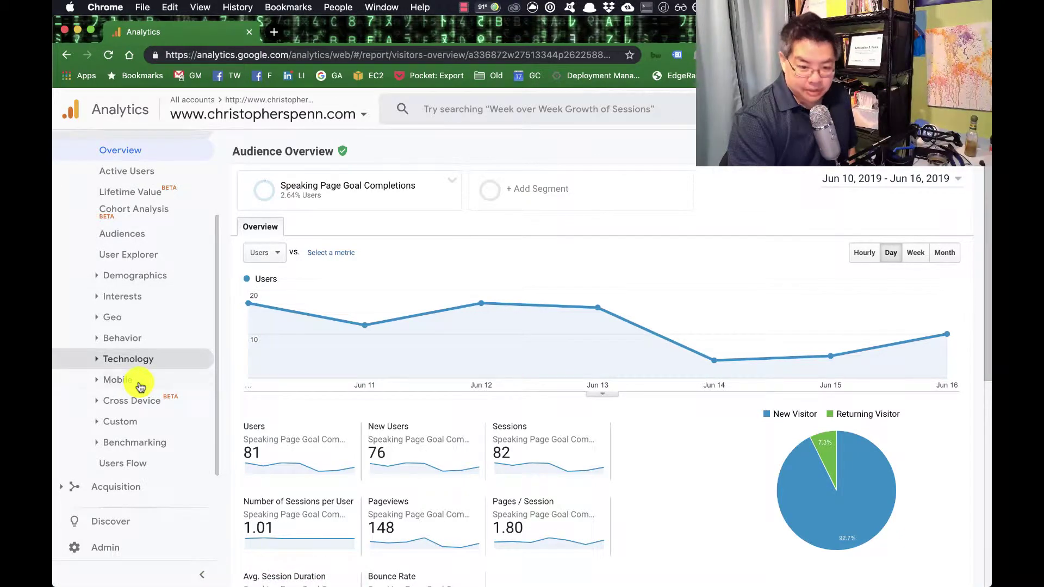
left_click(140, 382)
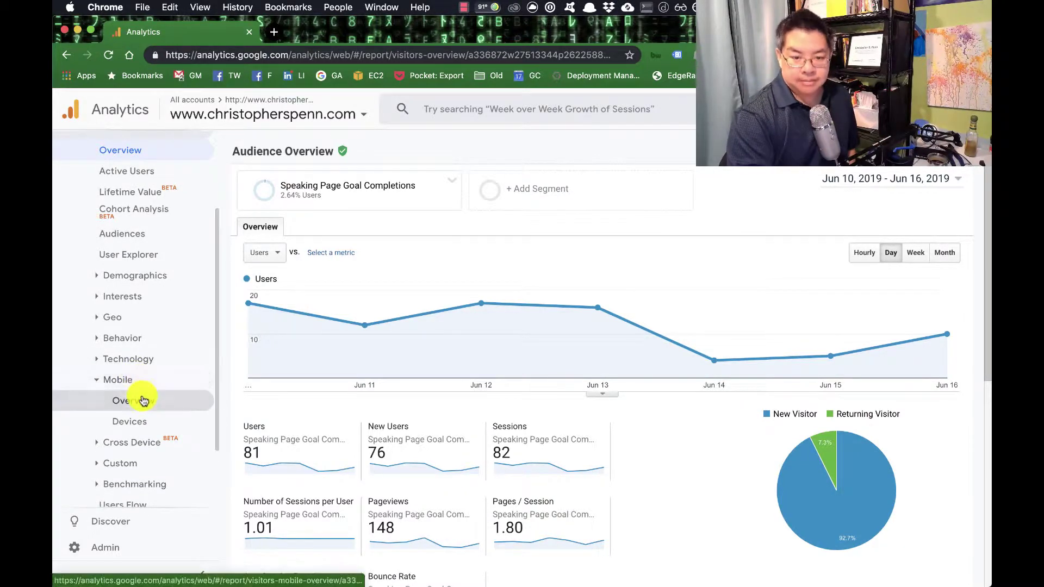
left_click(142, 401)
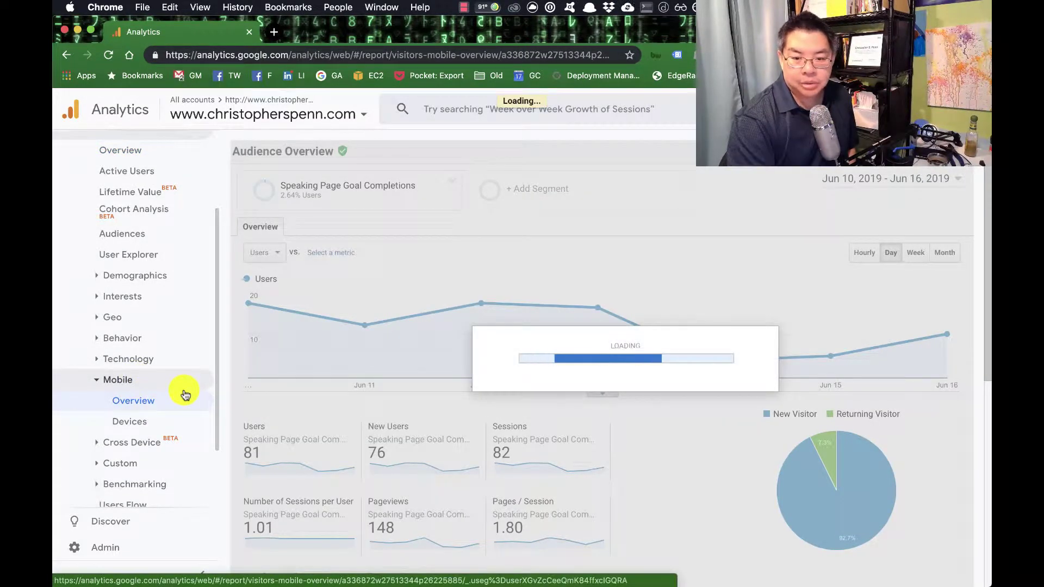
scroll(184, 388, "down", 5)
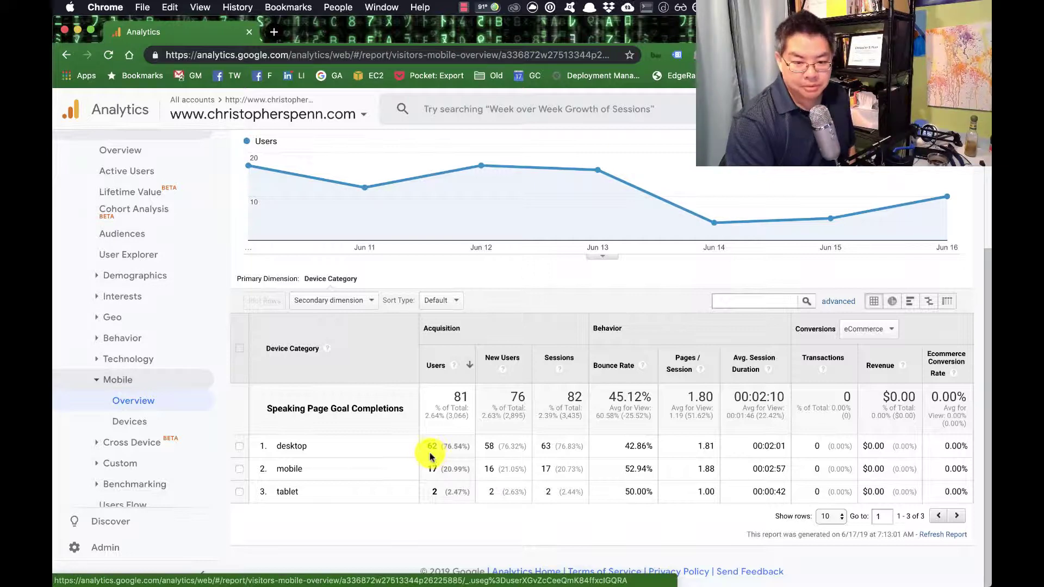
Open the Cross Device report Device Overlap and examine its charts
scroll(136, 376, "down", 3)
left_click(138, 361)
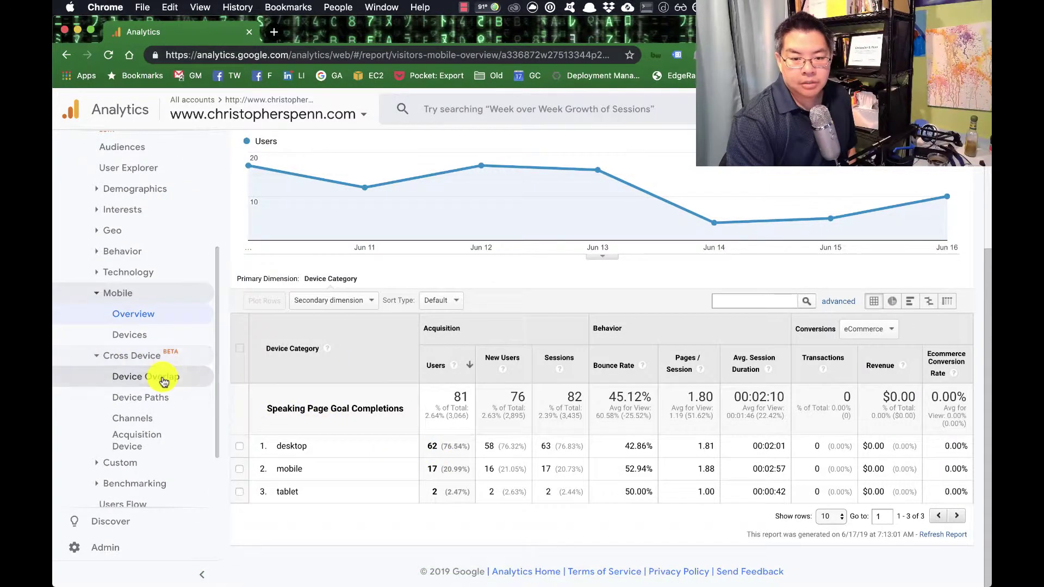
left_click(146, 376)
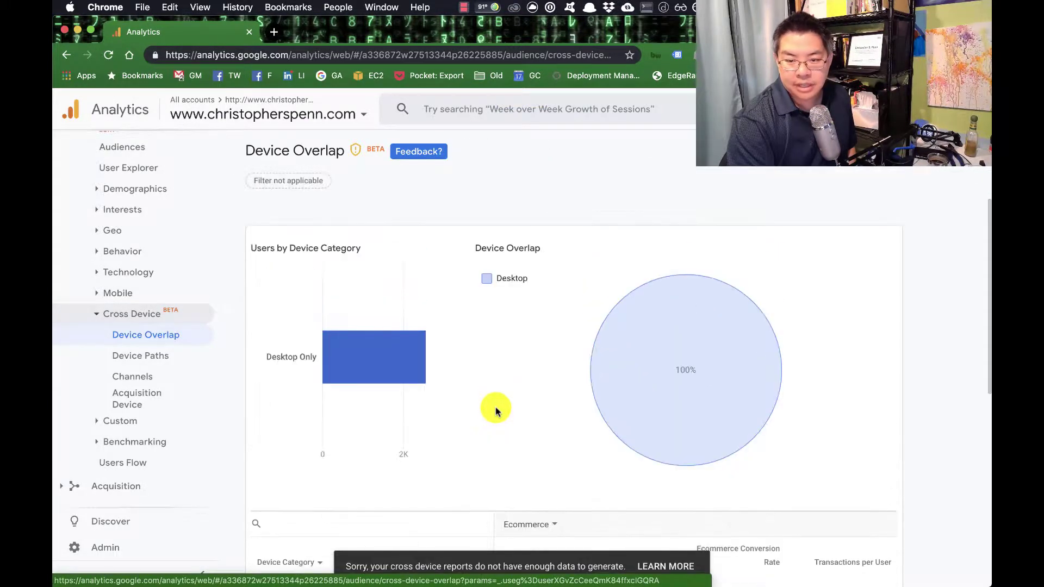
scroll(412, 365, "down", 5)
scroll(412, 364, "up", 5)
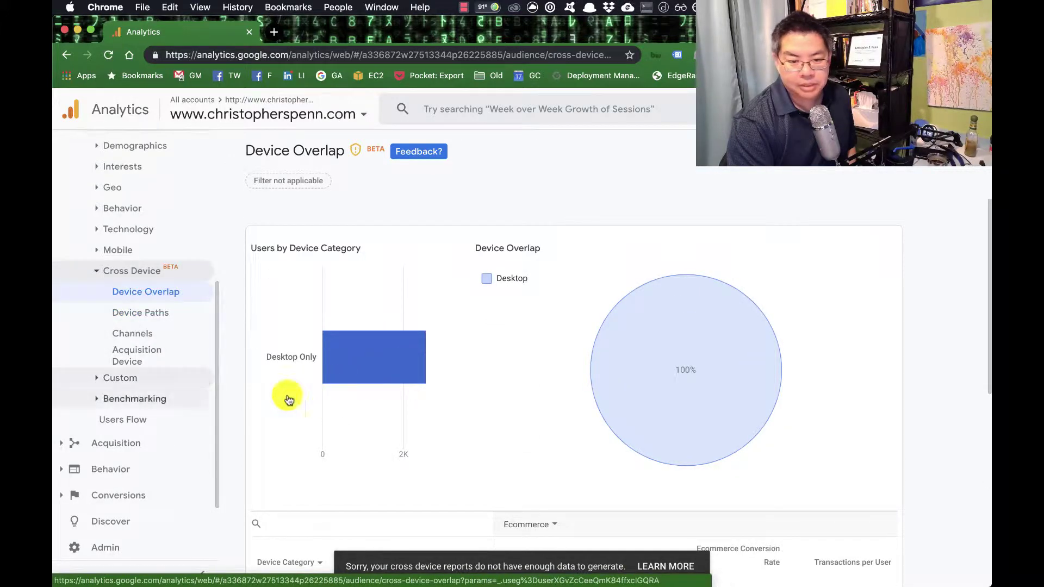
Open the All Traffic Channels report under Acquisition and compare the segment's users per channel as percentage bars
left_click(128, 442)
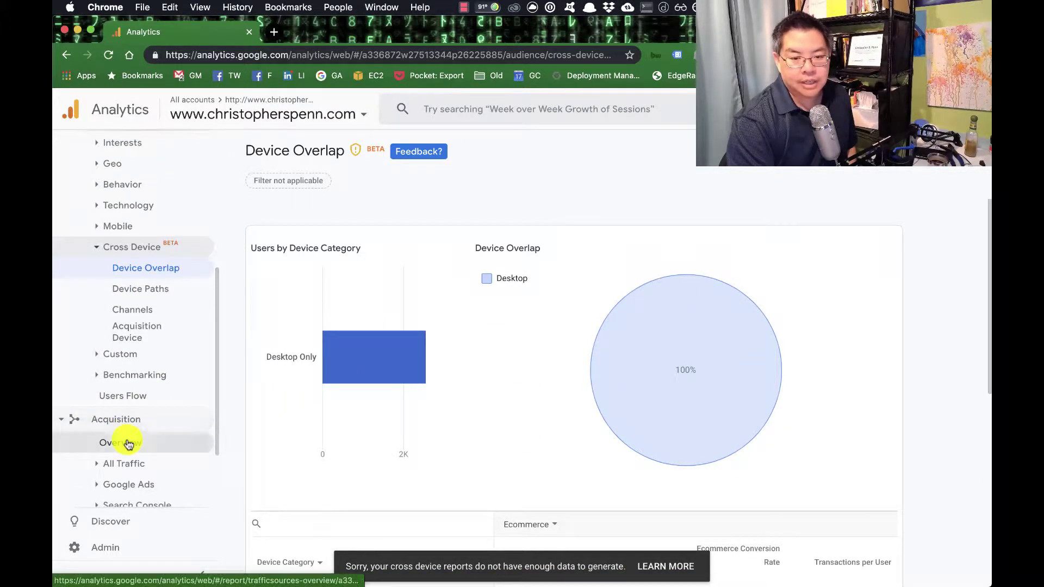
left_click(139, 464)
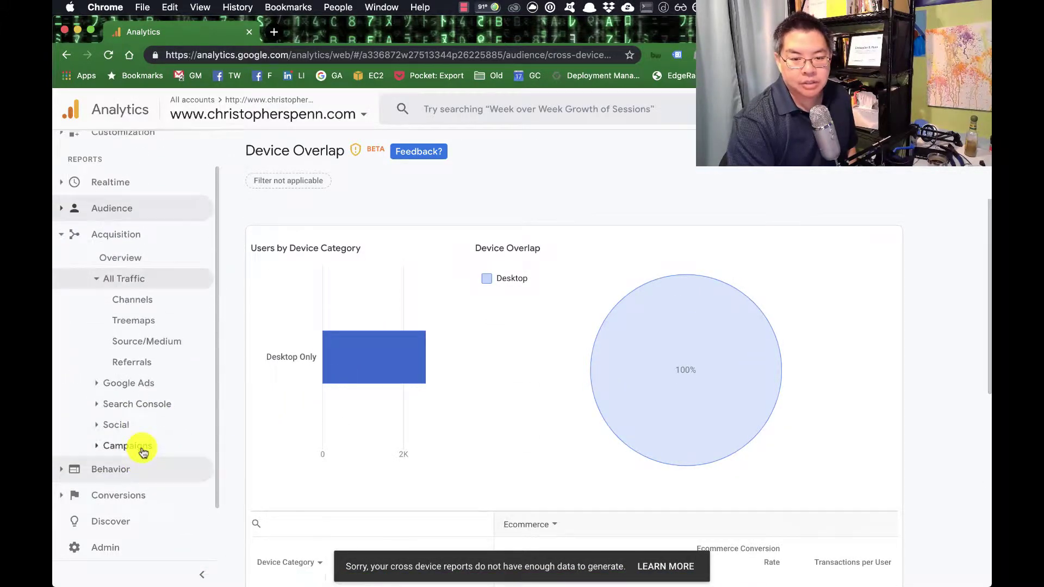
left_click(145, 307)
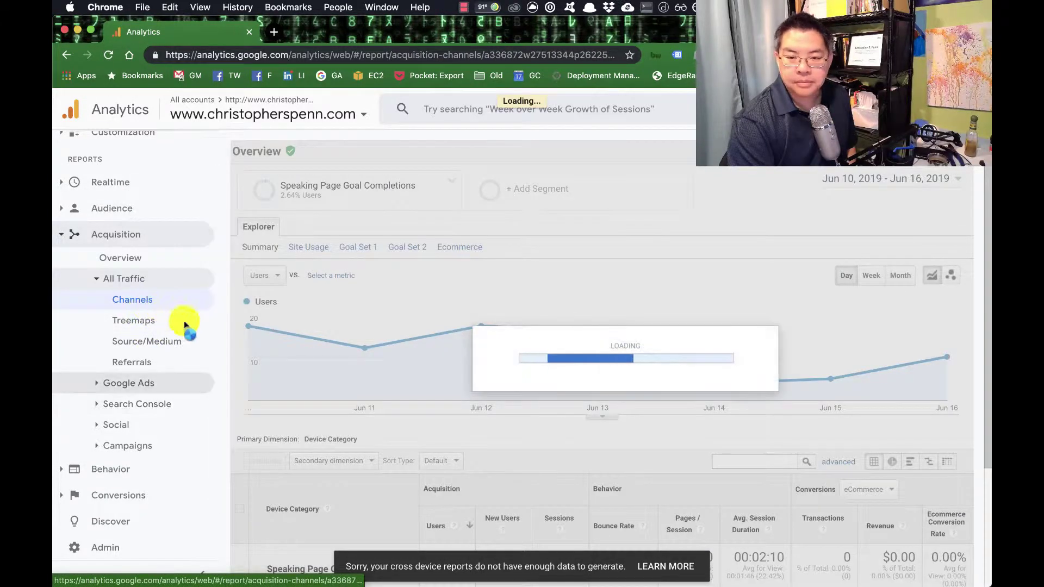
scroll(289, 368, "down", 3)
scroll(290, 369, "down", 3)
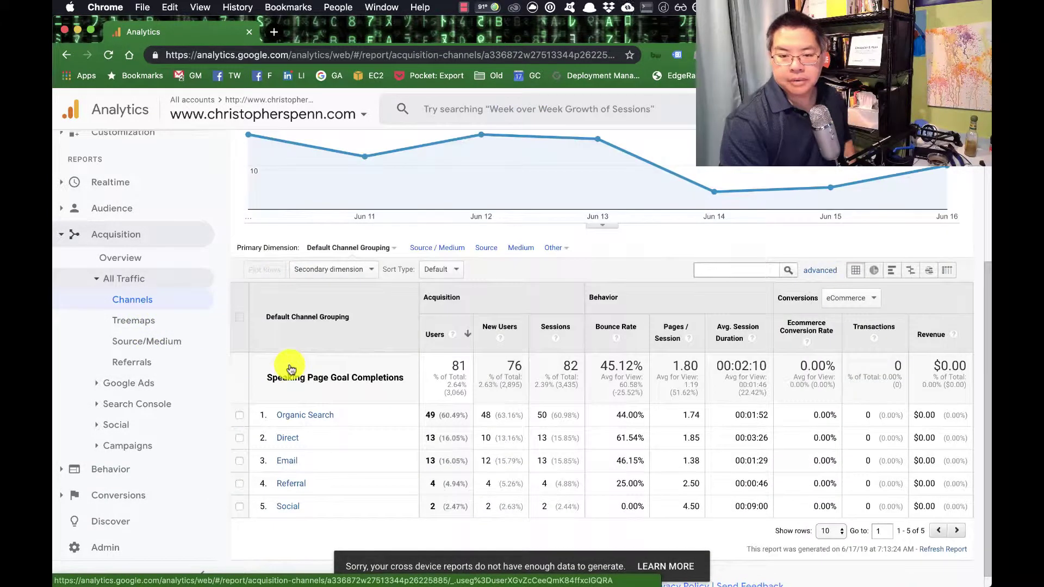
left_click(892, 271)
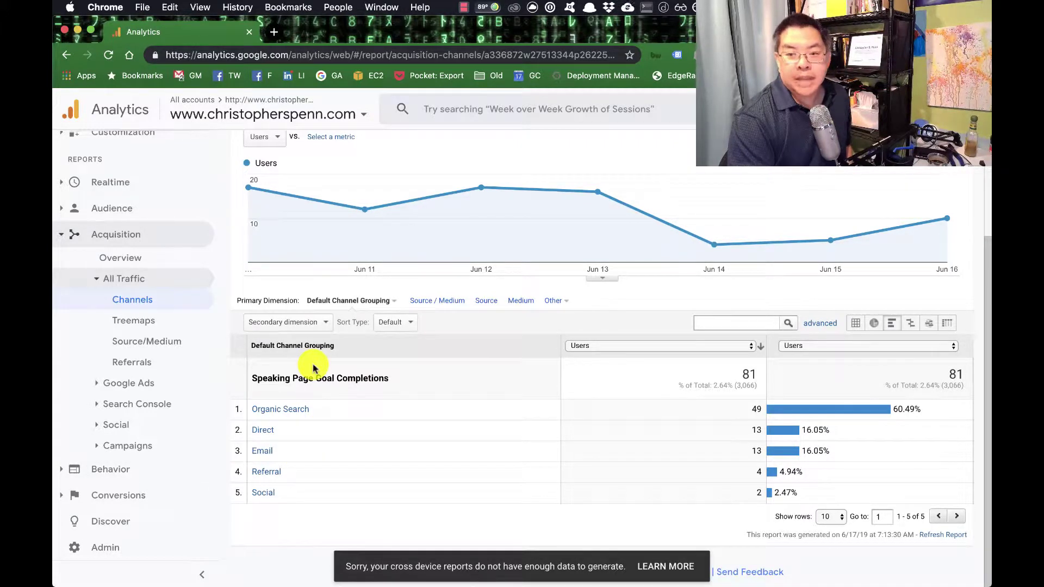
scroll(312, 369, "up", 3)
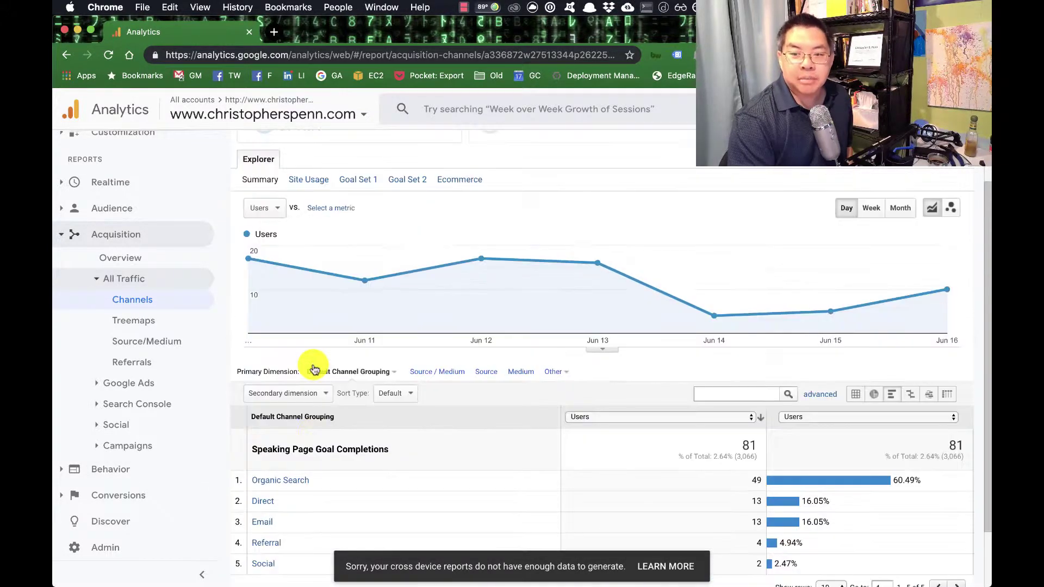
Open the Source/Medium report and examine which traffic sources bring the segment's users
left_click(119, 347)
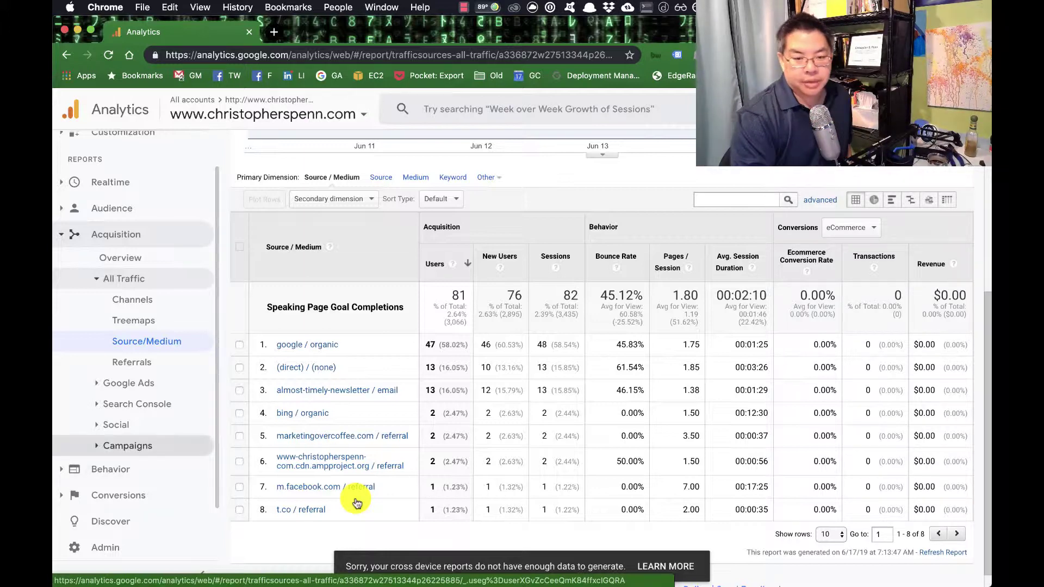
scroll(356, 502, "up", 5)
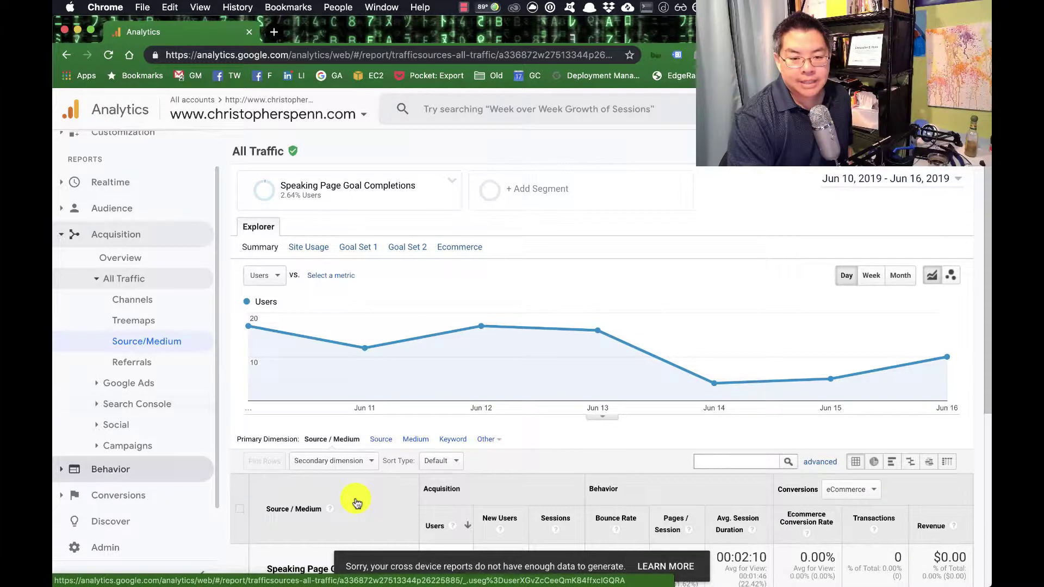
Open the Behavior Flow report and examine which landing pages the segment's sessions start on
left_click(110, 471)
left_click(132, 430)
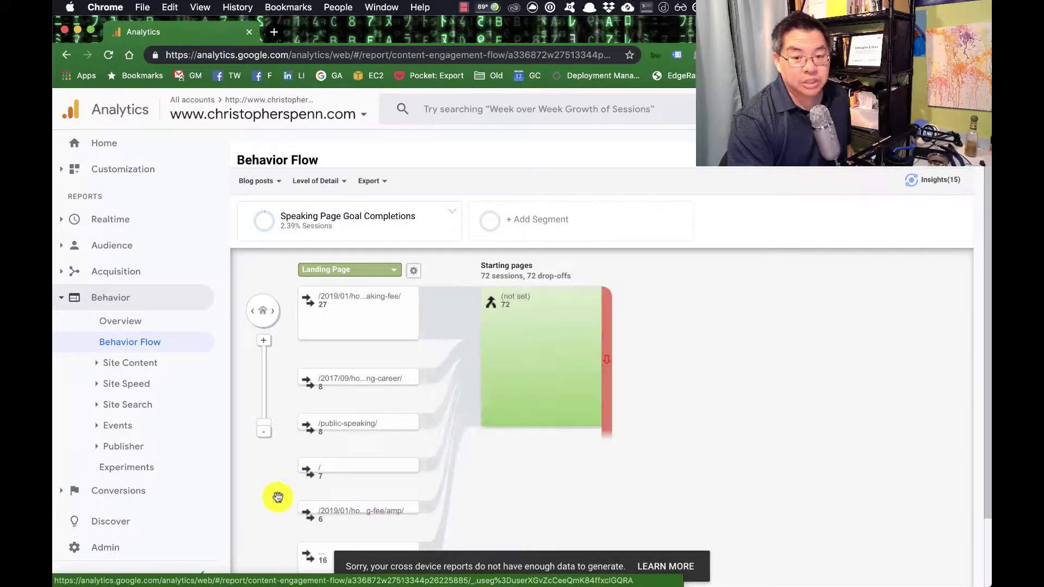
mouse_move(569, 422)
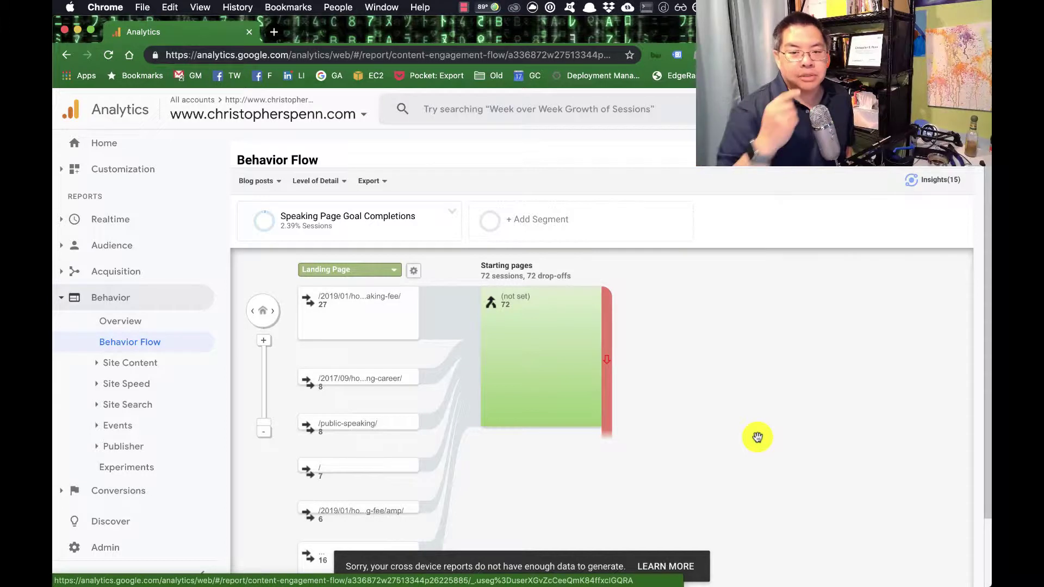
scroll(758, 437, "down", 1)
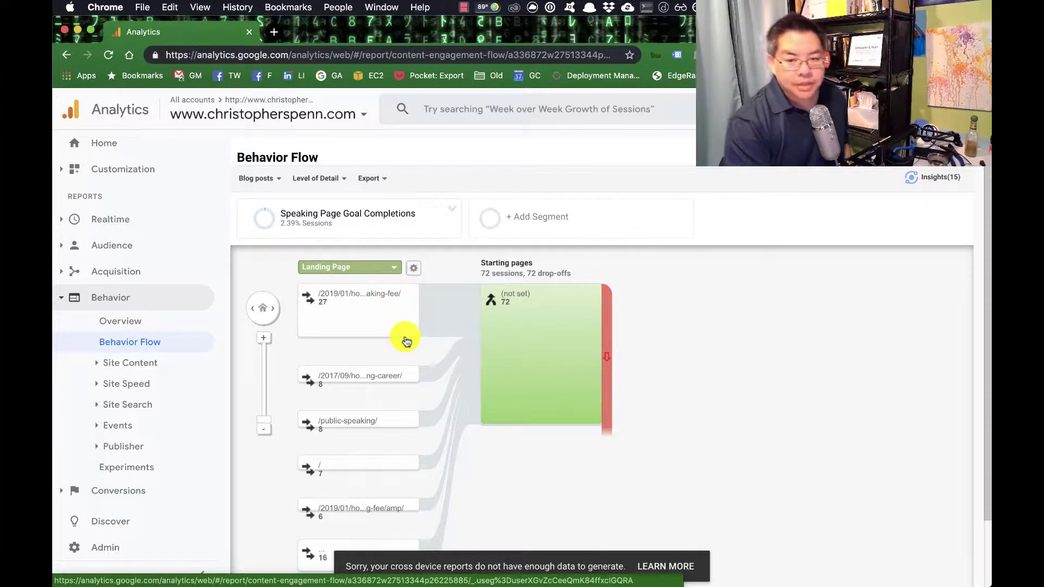
mouse_move(429, 375)
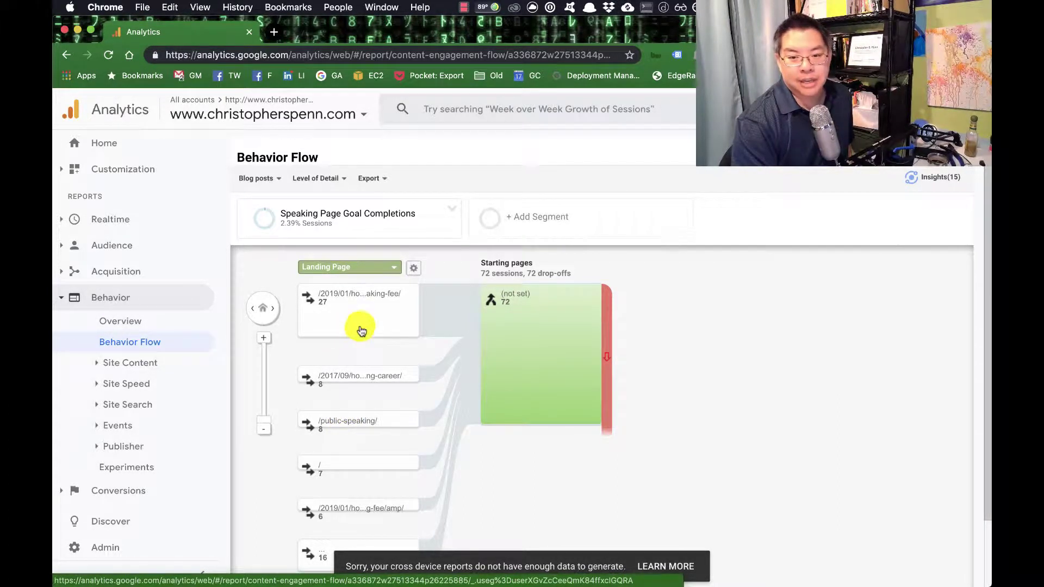
View the group details of the landing page /2017/09/how-to-start-your-public-speaking-career/ in the flow, and close them
left_click(361, 377)
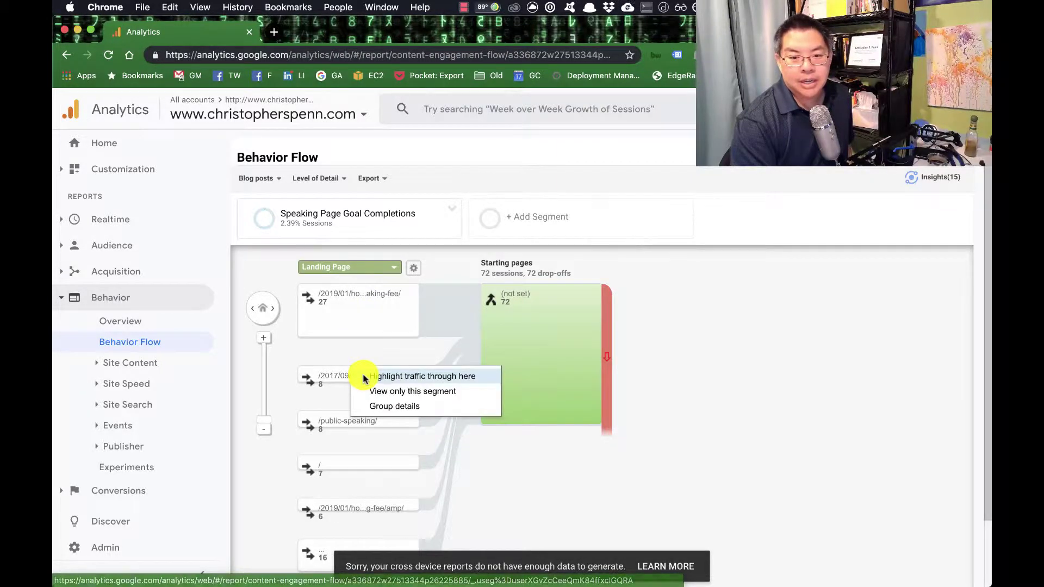
left_click(376, 405)
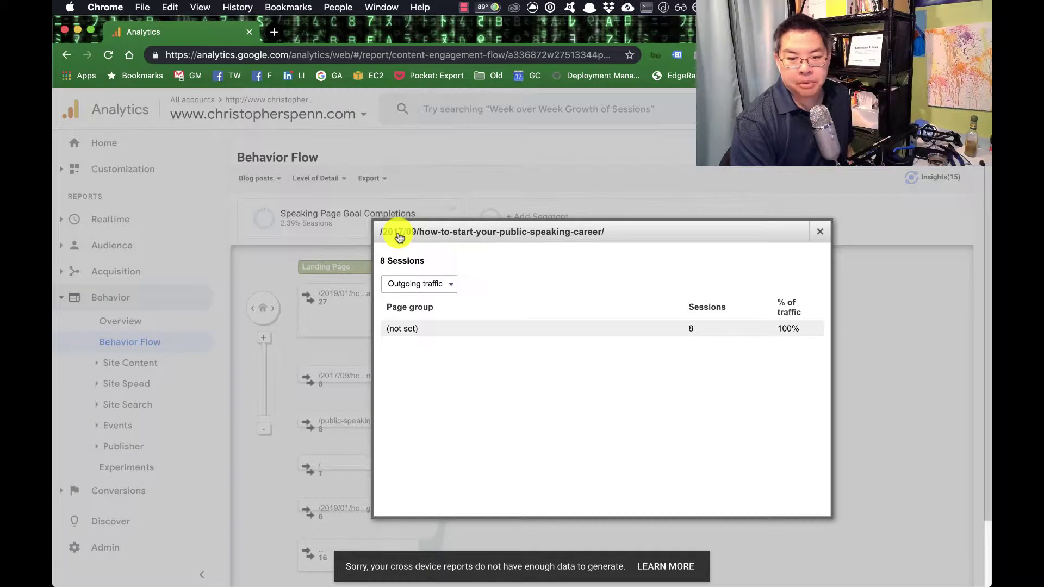
left_click(820, 232)
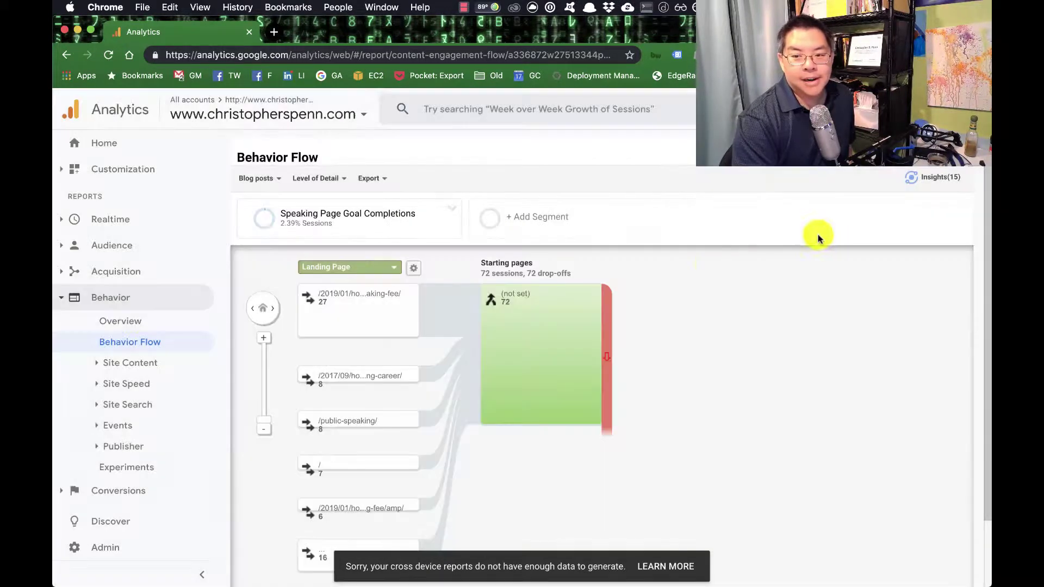
mouse_move(450, 326)
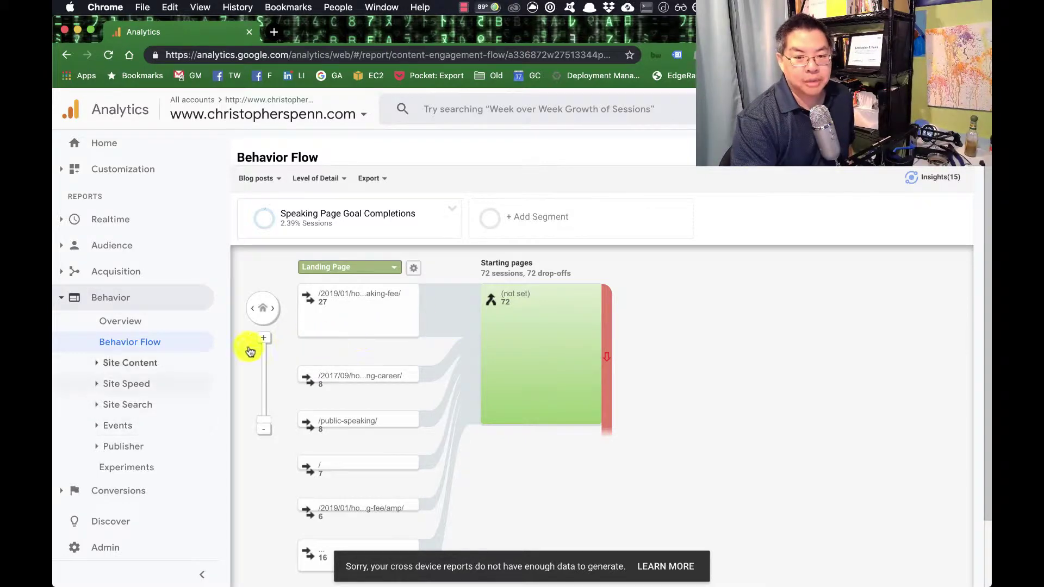
Open the All Pages report under Site Content and examine which pages the segment's visitors view
left_click(129, 366)
left_click(134, 385)
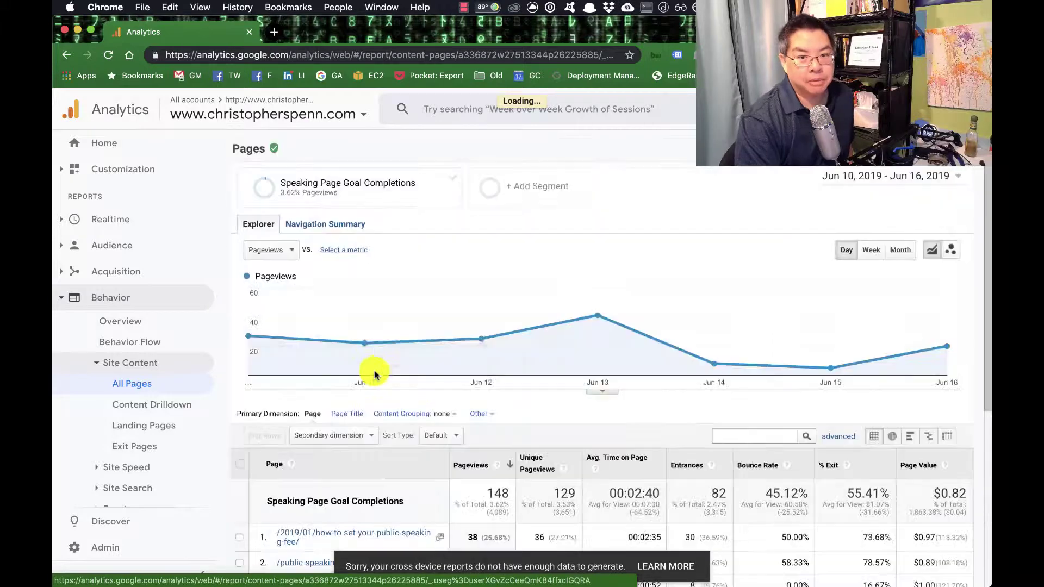
scroll(318, 266, "down", 3)
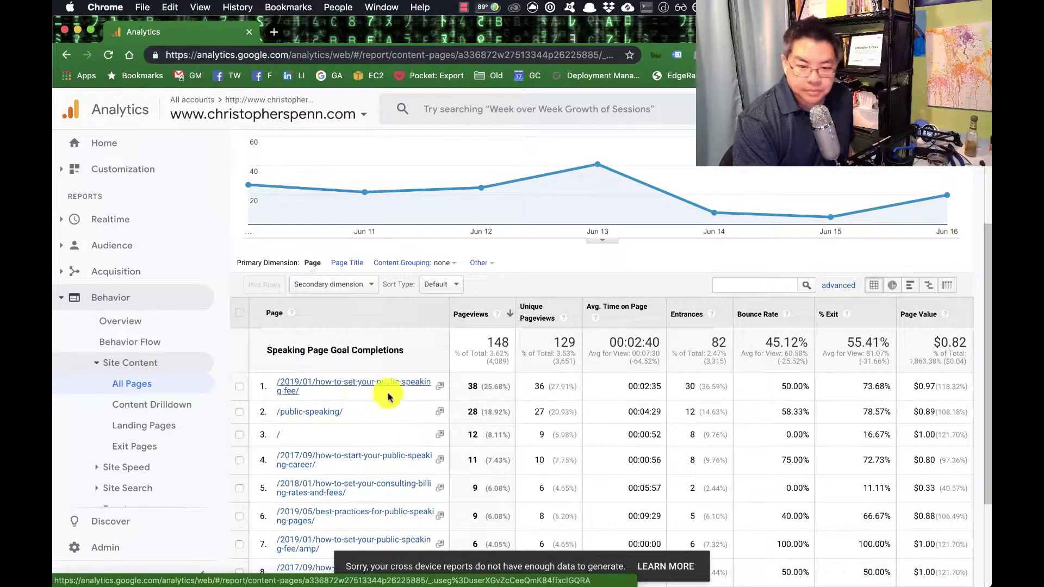
scroll(364, 388, "down", 2)
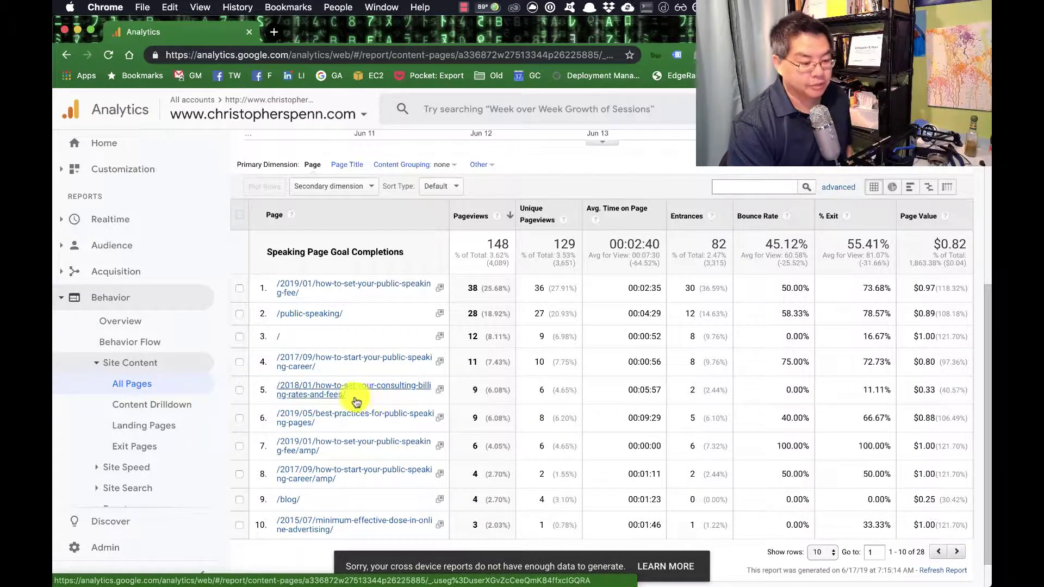
scroll(300, 381, "up", 5)
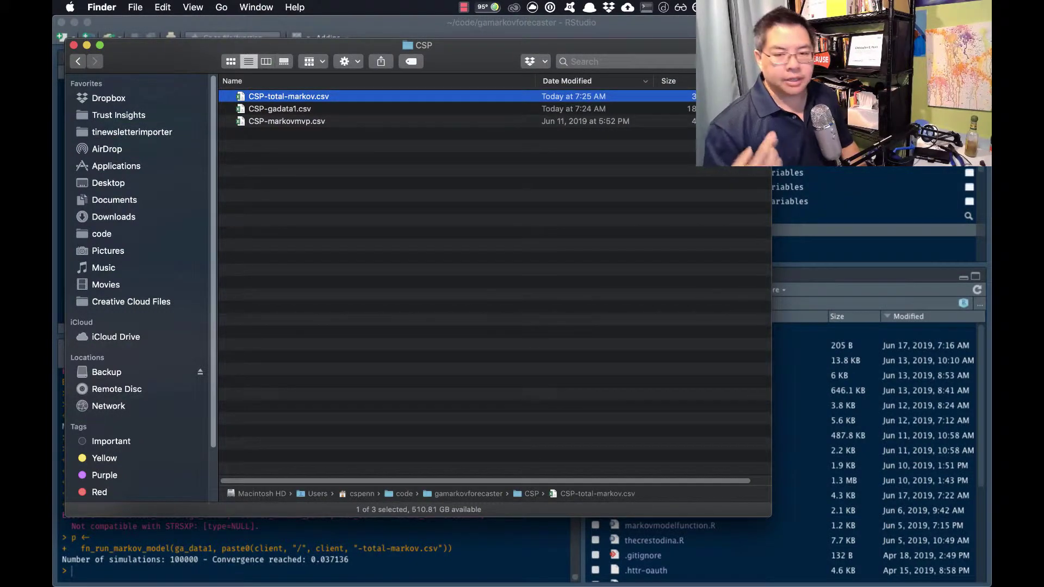
Preview CSP-total-markov.csv in Finder and examine the conversions attributed to each channel
key("space")
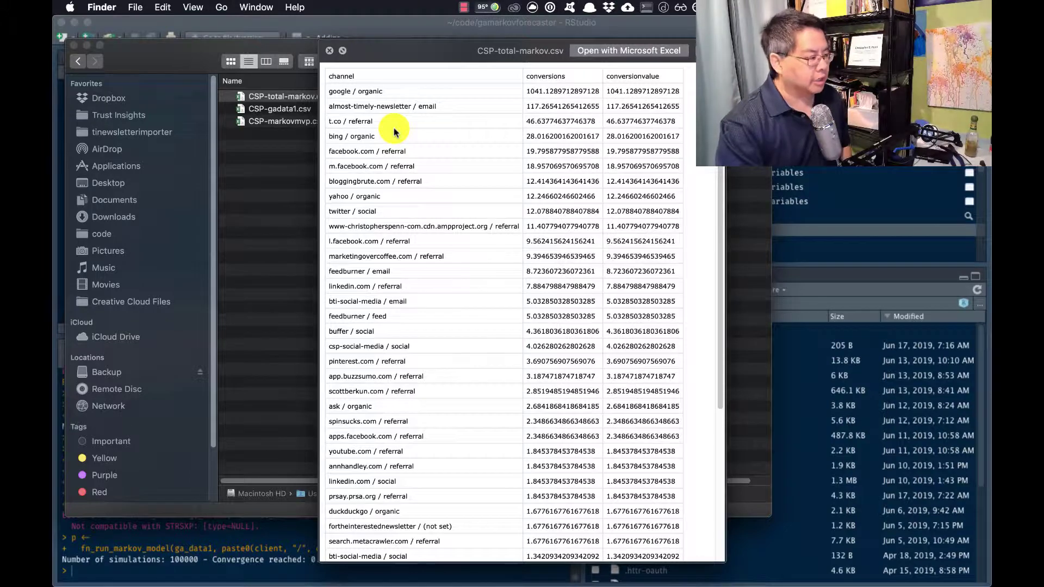
Switch back to Google Analytics in Chrome, open the All Traffic Source/Medium report and examine the segment's traffic sources
key("super+Tab")
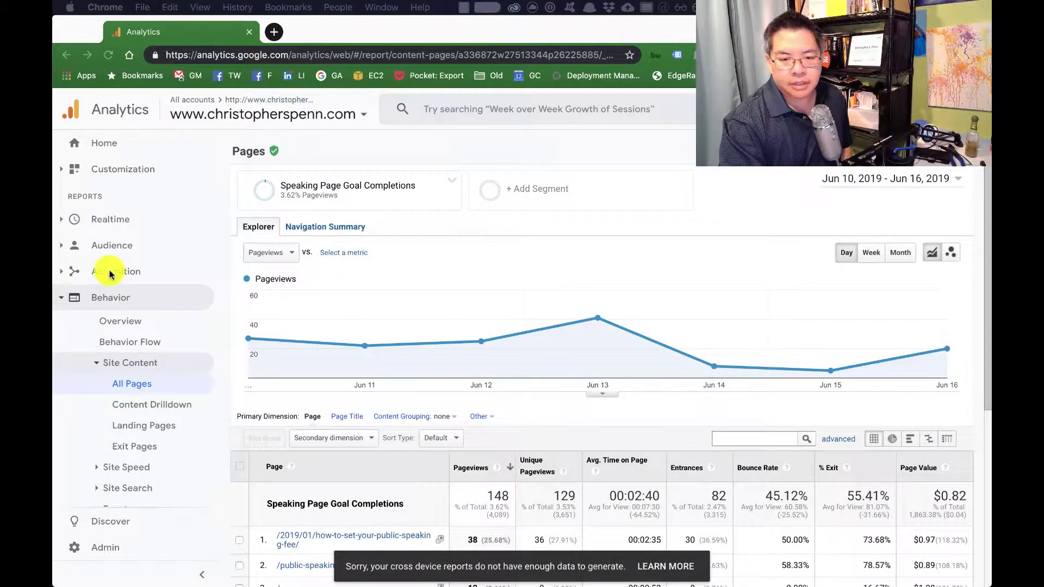
left_click(128, 272)
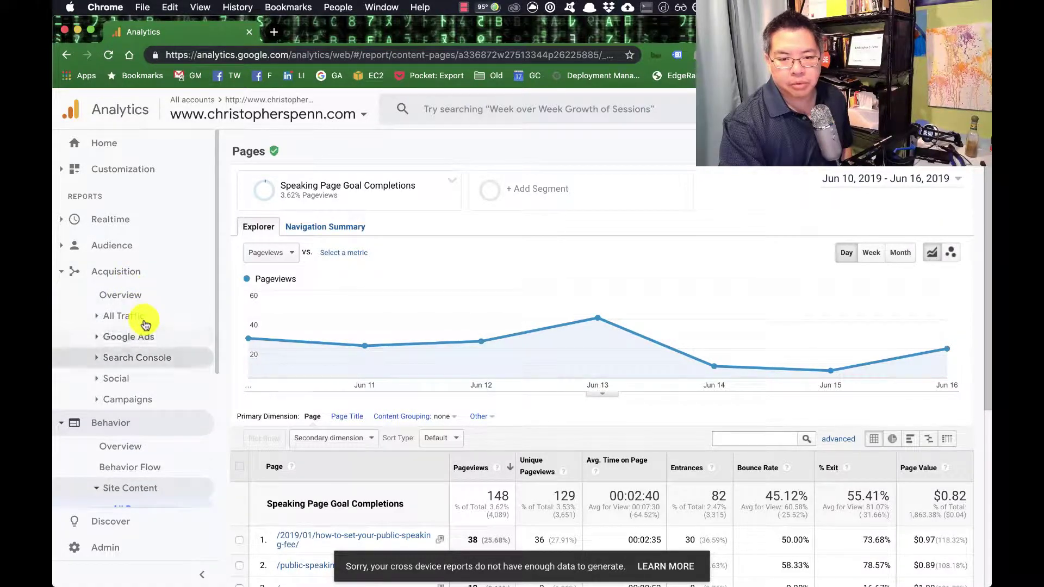
left_click(142, 320)
left_click(160, 384)
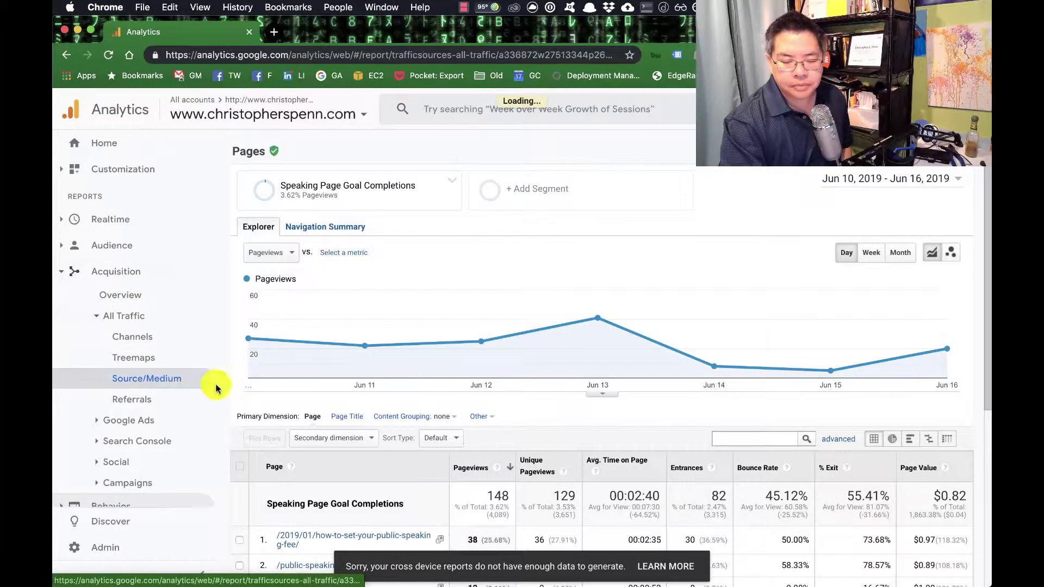
scroll(328, 398, "down", 4)
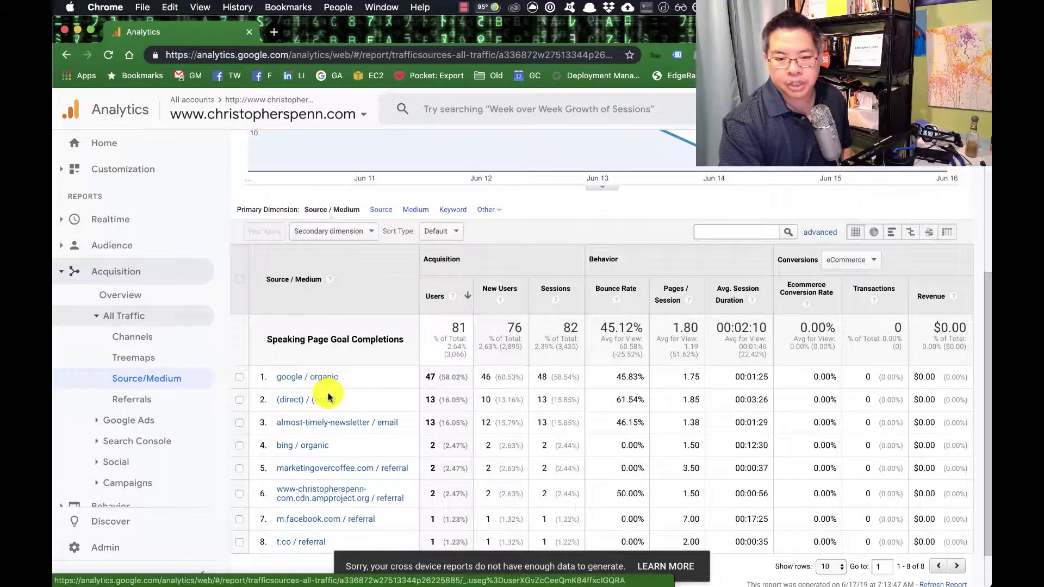
scroll(328, 397, "down", 1)
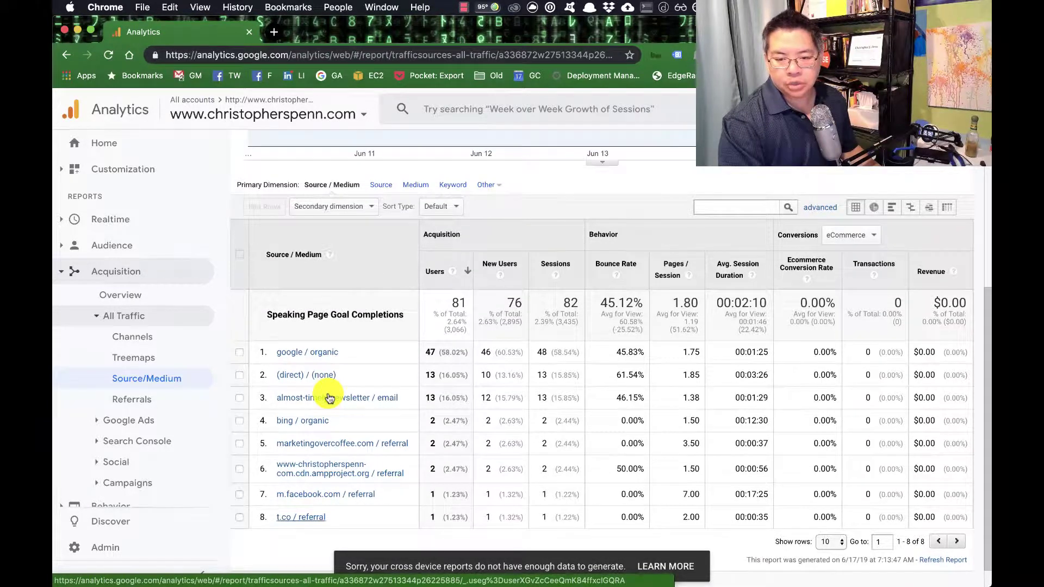
Set the report's date range to Mar 1, 2019 - Jun 16, 2019 and review the segment's sources
scroll(392, 373, "up", 5)
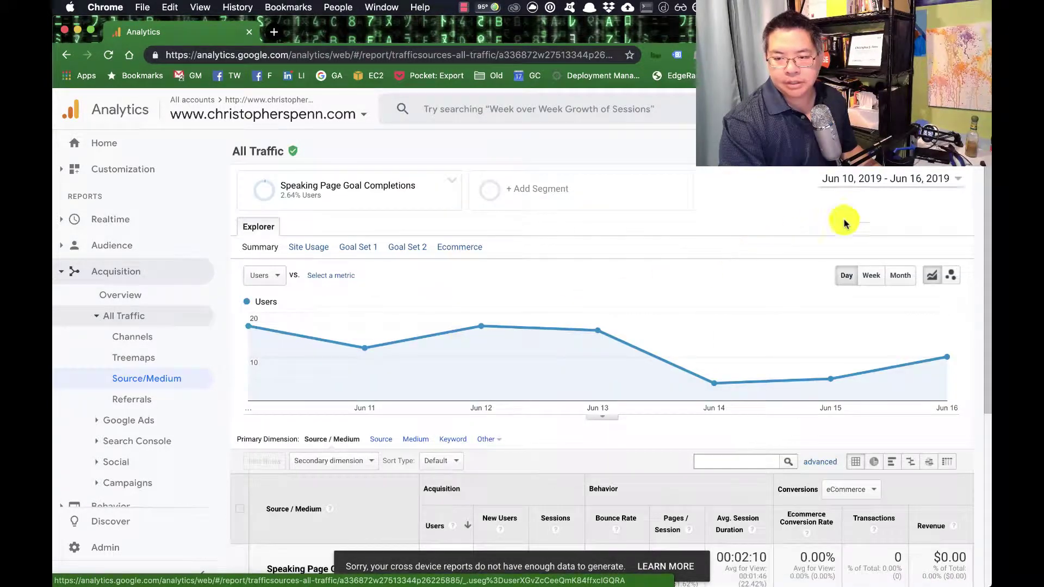
left_click(931, 183)
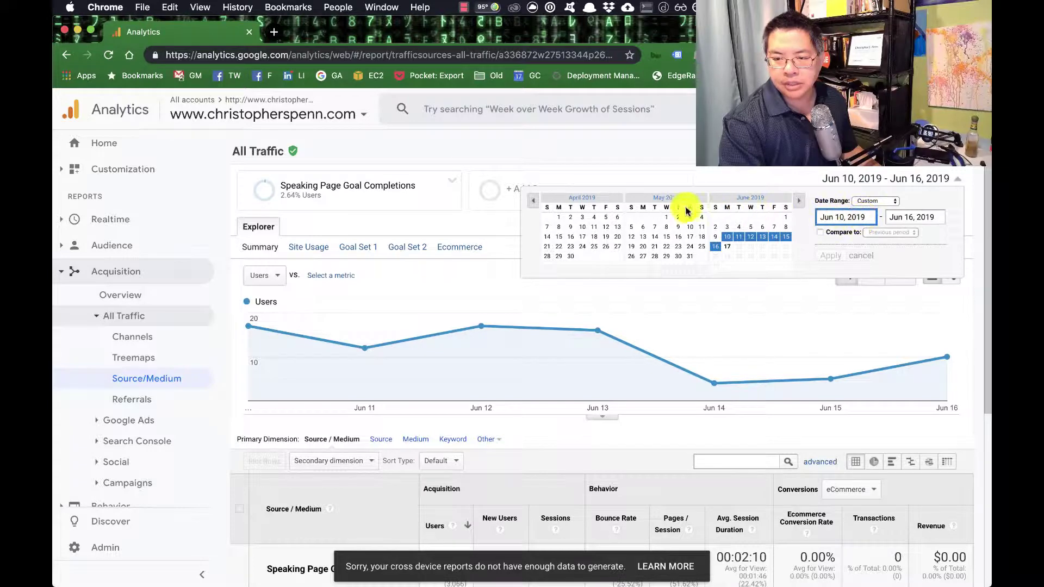
left_click(533, 201)
left_click(605, 218)
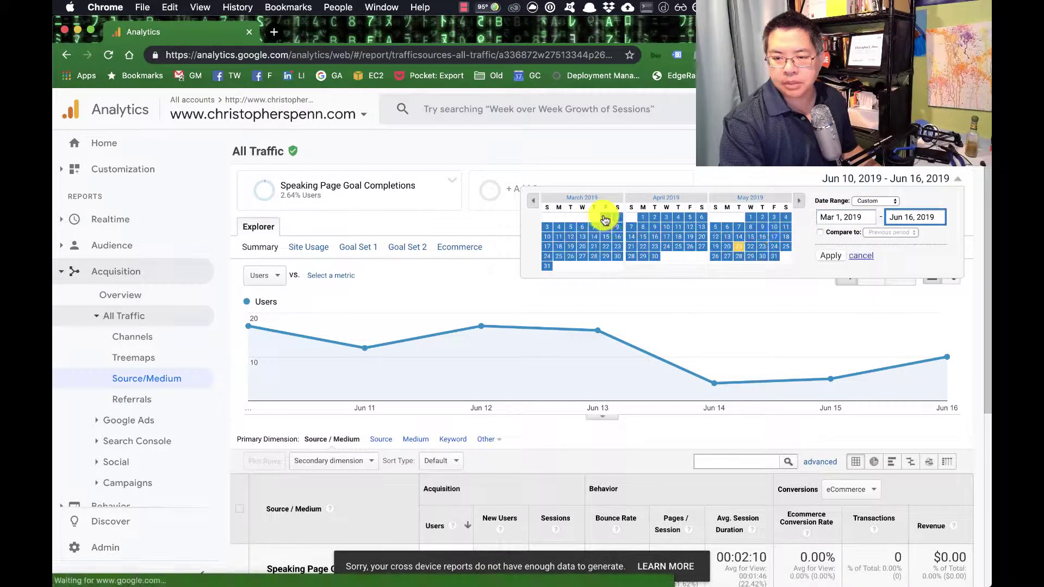
left_click(831, 255)
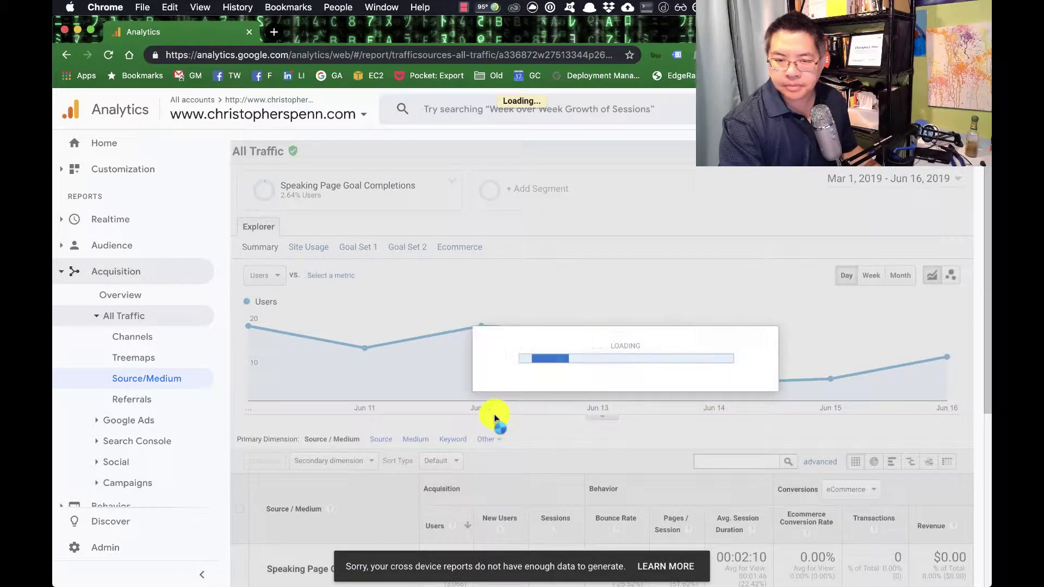
scroll(495, 417, "down", 5)
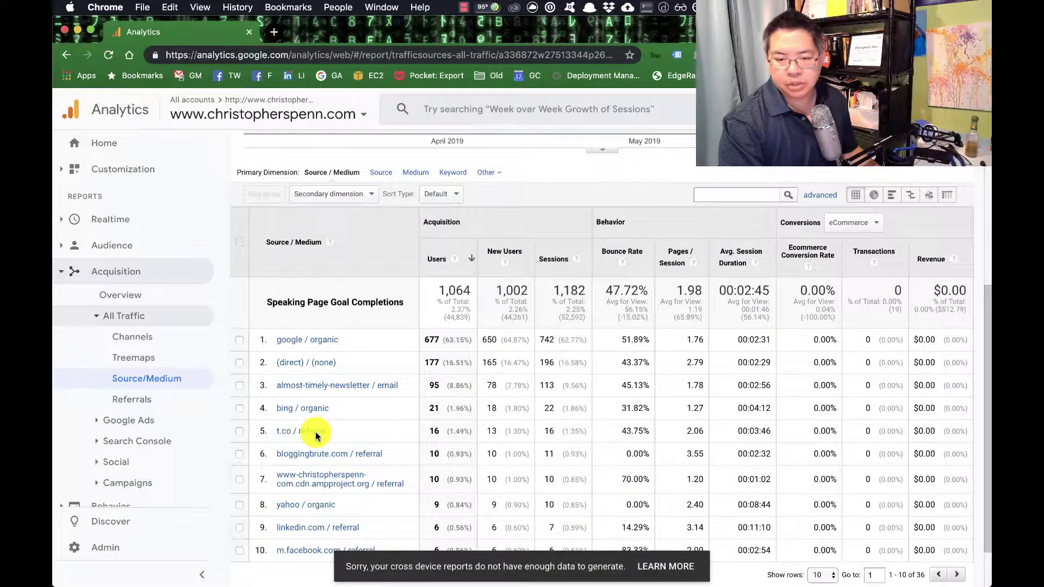
scroll(315, 435, "down", 2)
Switch to the CSP-total-markov.csv preview in Finder and compare its full list of channels with the report's sources
key("super+Tab")
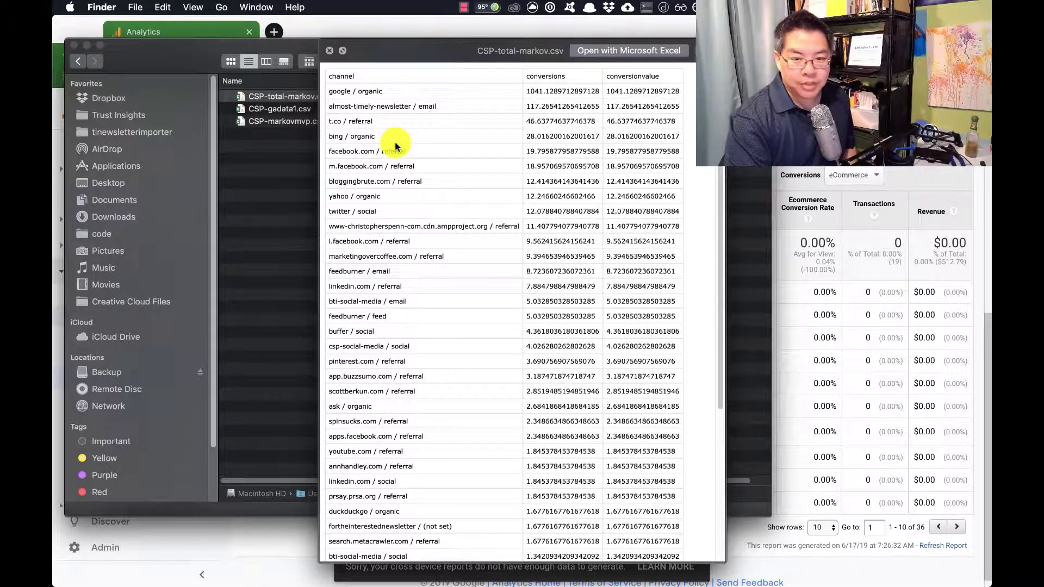
scroll(396, 146, "down", 5)
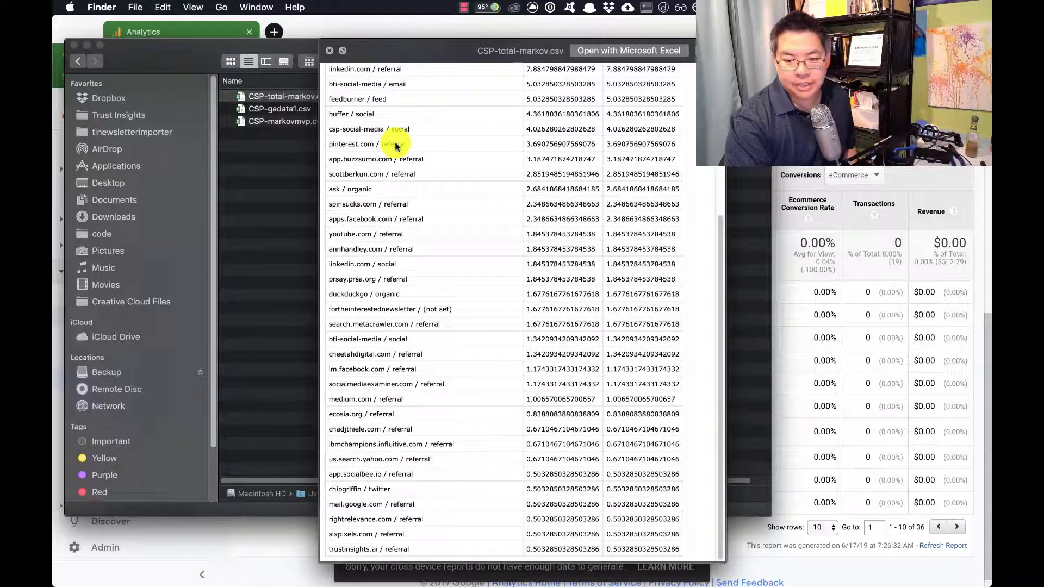
scroll(489, 423, "up", 5)
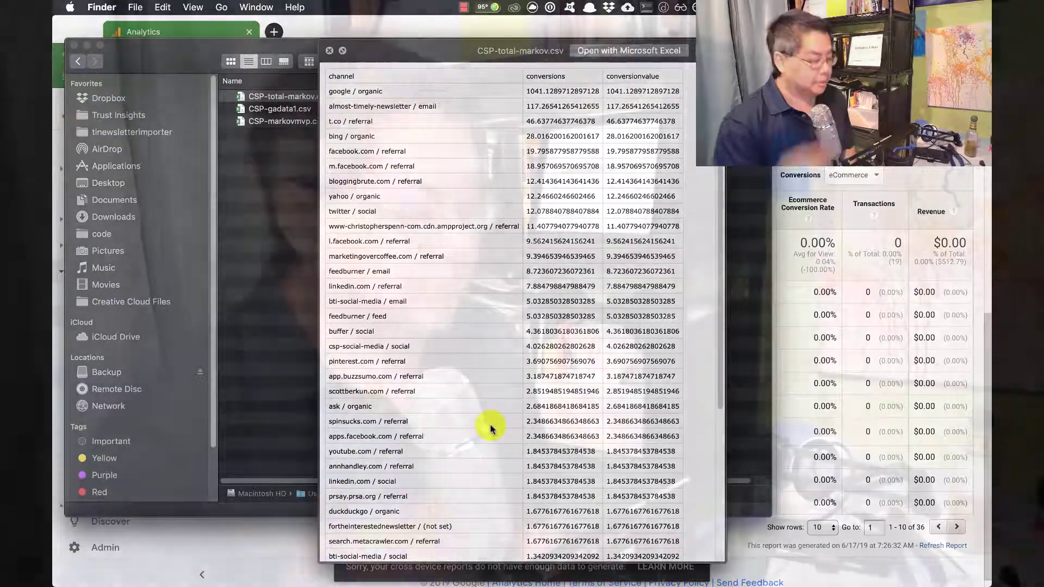